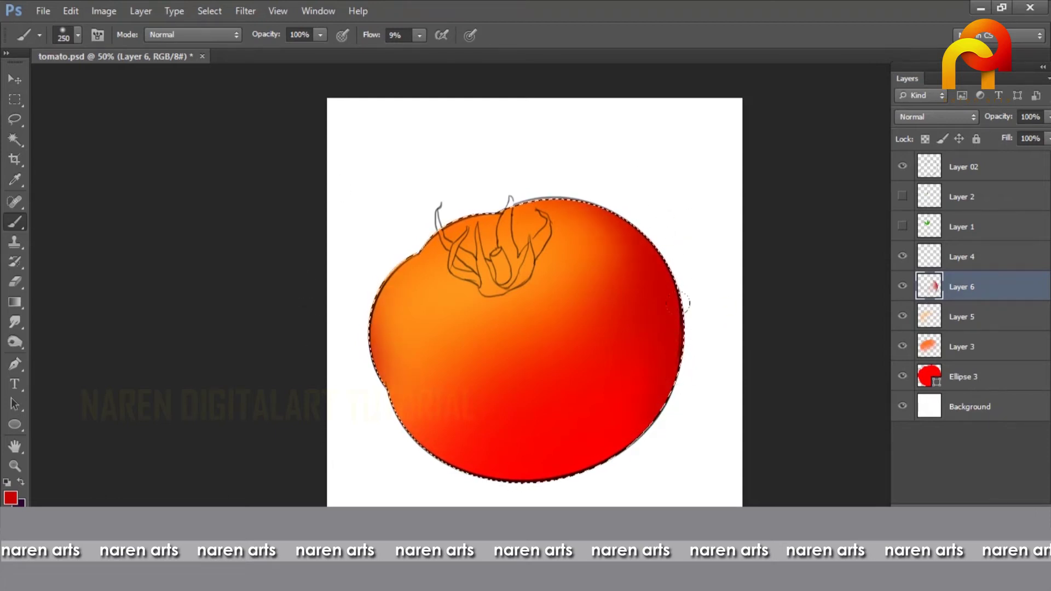
# - Shade the right side of the tomato on a new layer with a darker red
pyautogui.click(15, 496)
pyautogui.moveTo(795, 88); pyautogui.dragTo(927, 63)
pyautogui.click(925, 166)
pyautogui.press('Return')
pyautogui.hotkey('ctrl', 'shift', 'alt', 'n')
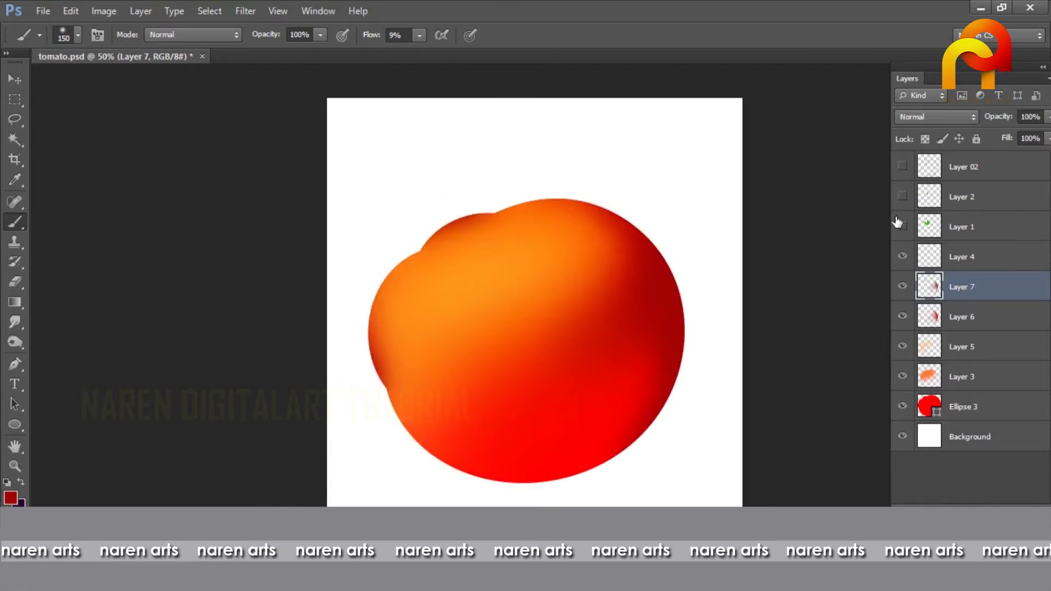
# - Select the tomato shape, add a new layer, and brush a light orange highlight over the tomato's upper left
pyautogui.keyDown('ctrl'); pyautogui.click(928, 406); pyautogui.keyUp('ctrl')
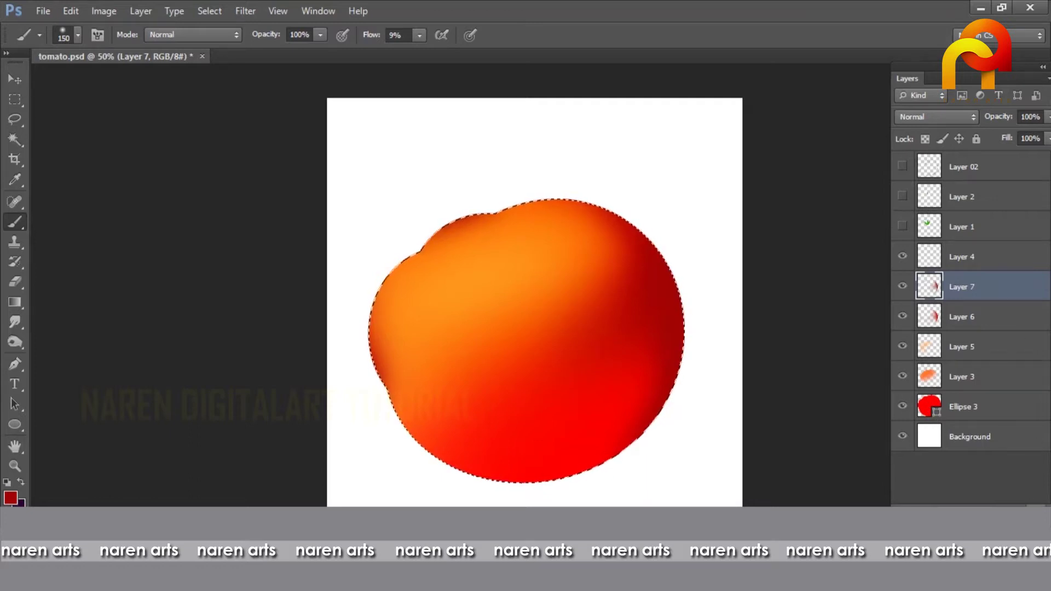
pyautogui.hotkey('ctrl', 'shift', 'alt', 'n')
pyautogui.click(10, 498)
pyautogui.click(480, 282)
pyautogui.click(950, 271)
pyautogui.click(860, 94)
pyautogui.press('Return')
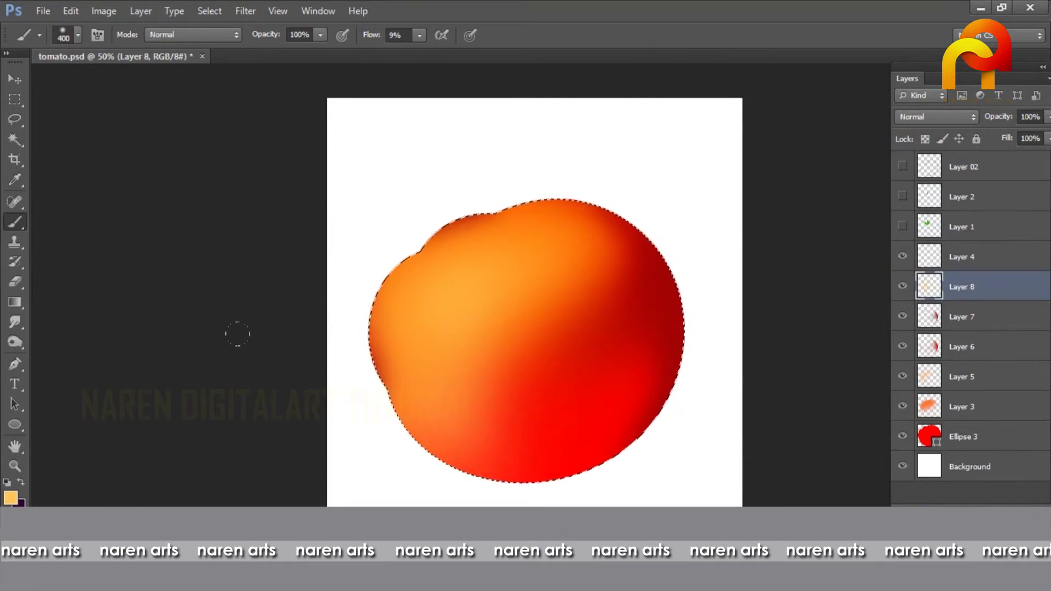
# - Brush bright red along the tomato's left and upper edges and dark red #a70403 over its lower right, using colors sampled from the tomato
pyautogui.click(11, 498)
pyautogui.click(609, 380)
pyautogui.press('Return')
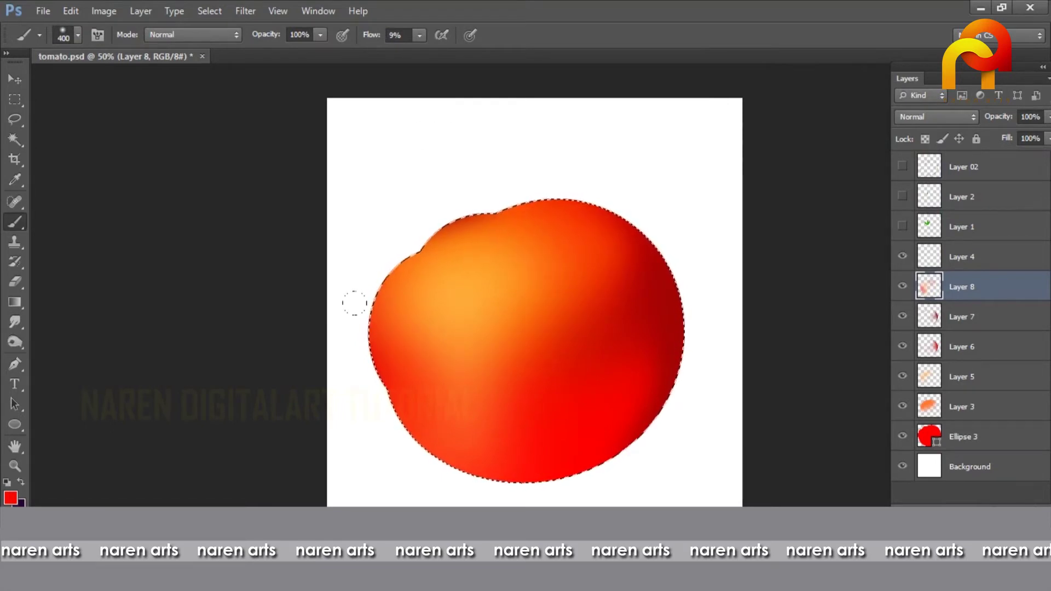
pyautogui.click(10, 497)
pyautogui.click(659, 400)
pyautogui.press('Return')
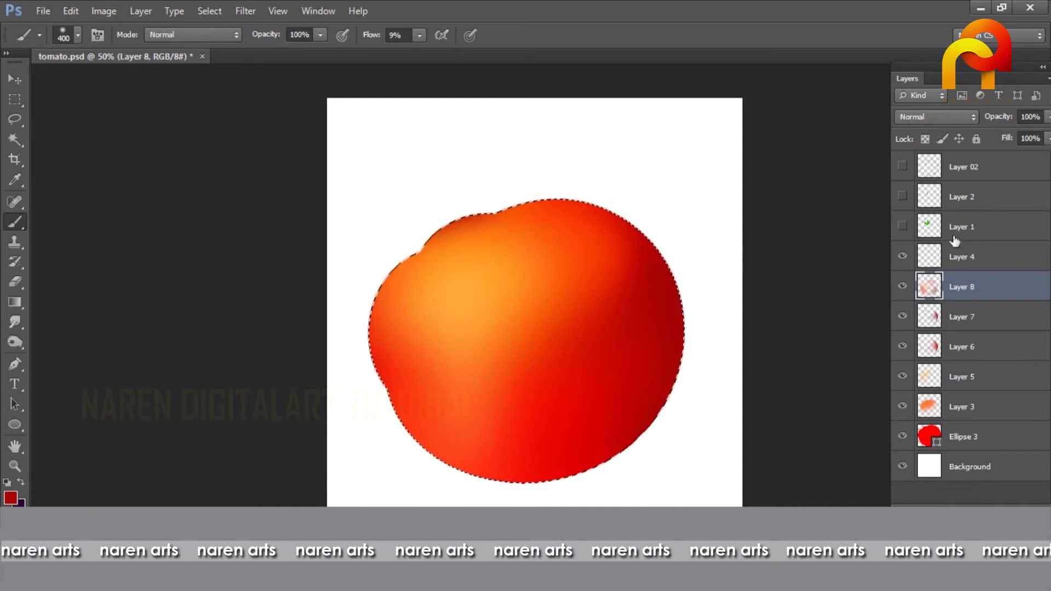
# - Deselect the tomato, check it against the Layer 02 outline, show the green calyx on Layer 1, and hide the outline
pyautogui.click(962, 166)
pyautogui.click(901, 167)
pyautogui.hotkey('ctrl', 'd')
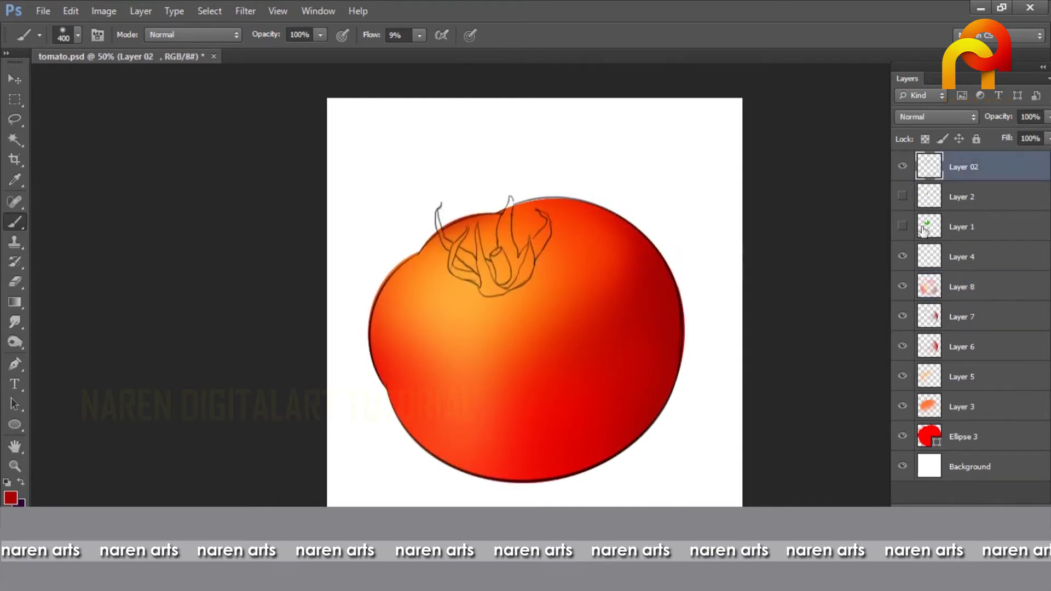
pyautogui.click(902, 227)
pyautogui.click(901, 227)
pyautogui.click(902, 226)
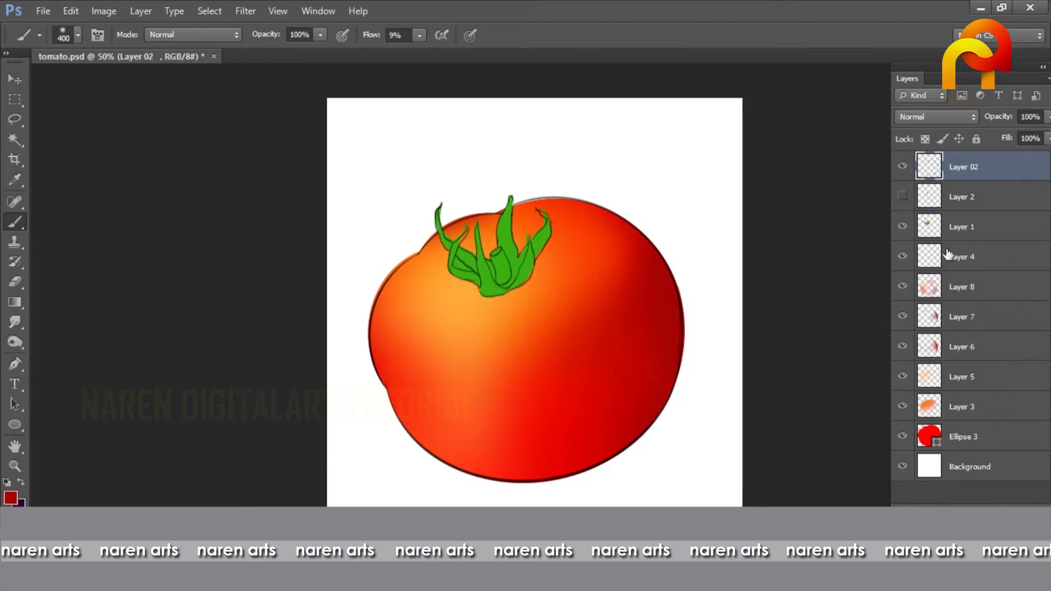
pyautogui.click(902, 166)
# - On Layer 4, brush a soft shadow around the calyx base with sampled dark red #b50502 and a 200 px brush
pyautogui.click(972, 249)
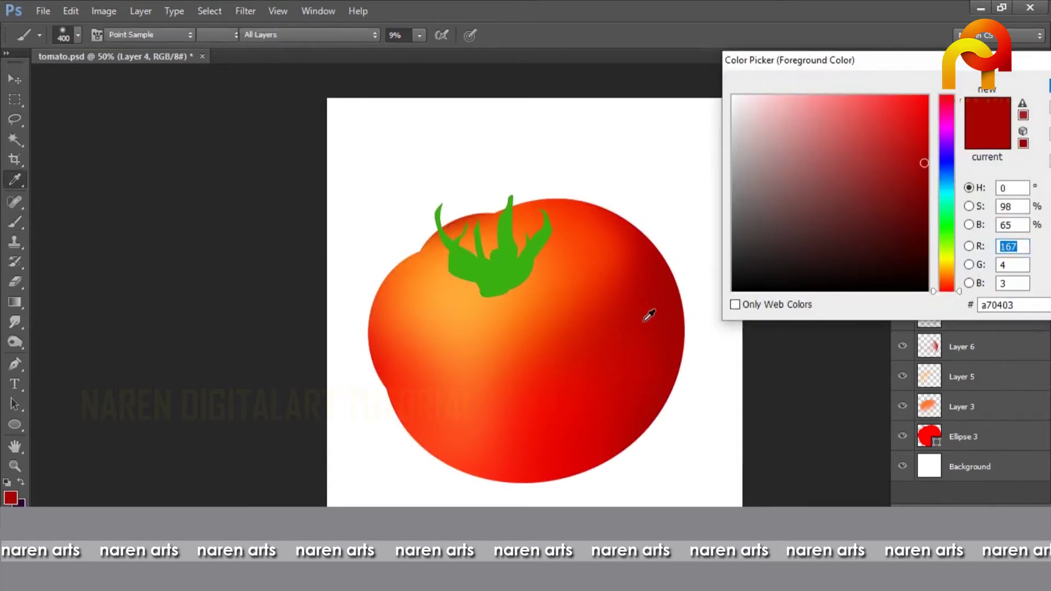
pyautogui.click(642, 320)
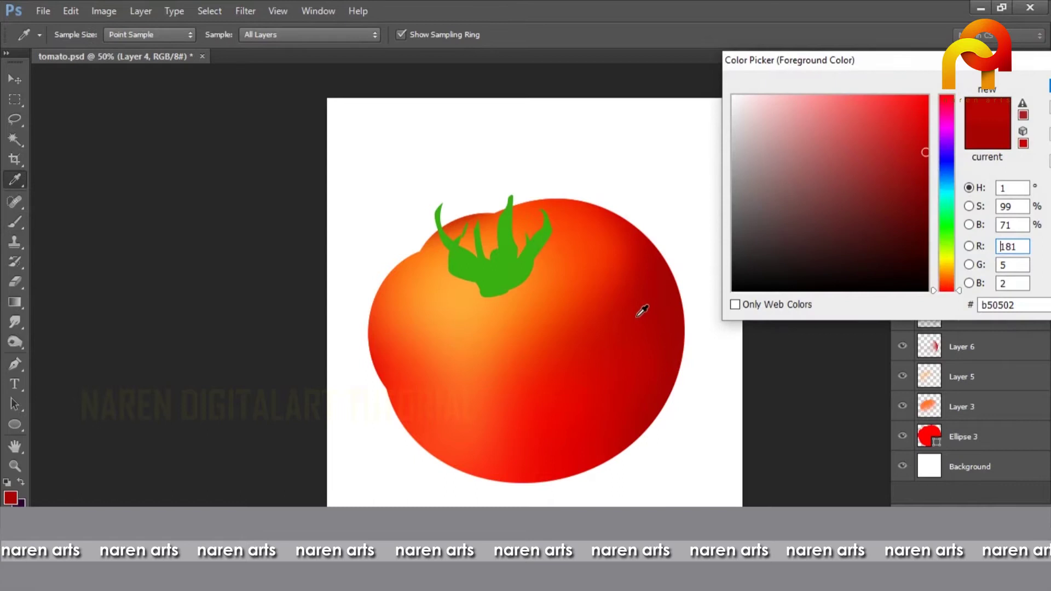
pyautogui.press('Return')
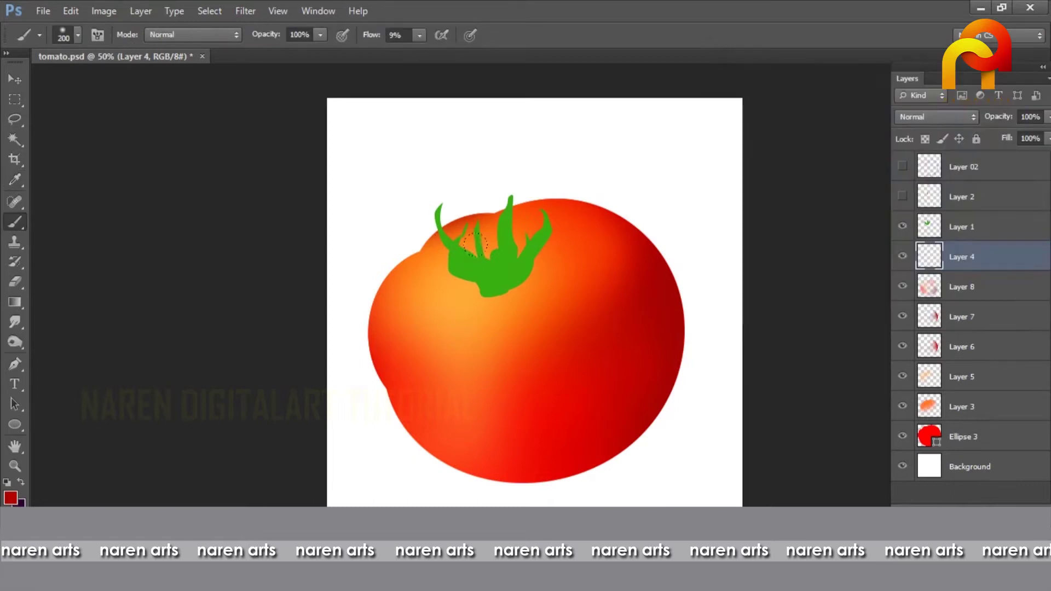
pyautogui.moveTo(473, 245)
pyautogui.mouseDown()
pyautogui.moveTo(493, 288)
pyautogui.moveTo(488, 247)
pyautogui.moveTo(484, 262)
pyautogui.moveTo(522, 236)
pyautogui.mouseUp()
pyautogui.moveTo(442, 271); pyautogui.dragTo(456, 296)
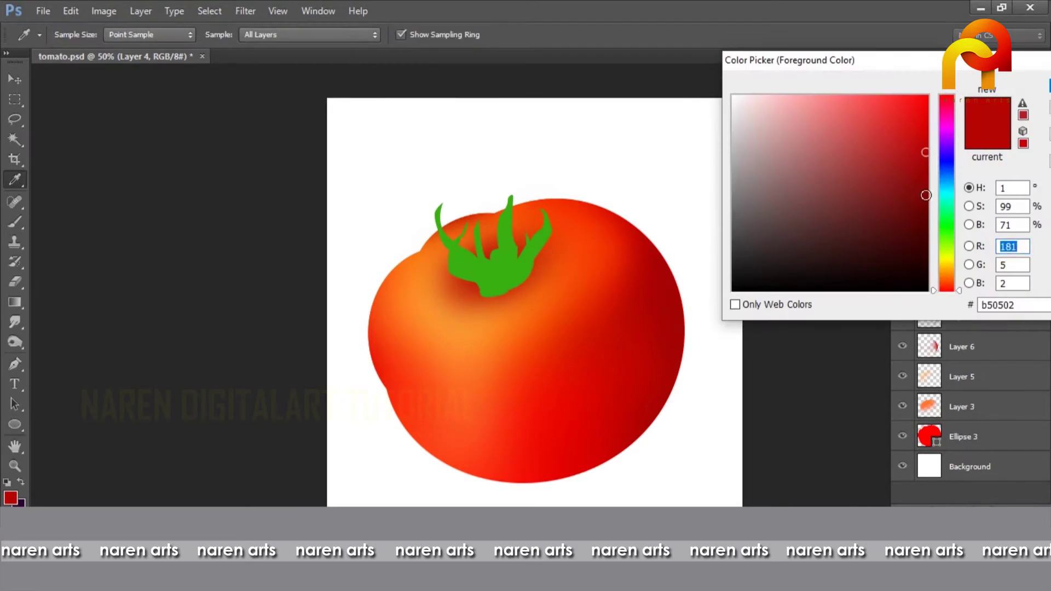
# - Deepen the shadow around the calyx on Layer 4 with a darker shade of red
pyautogui.click(927, 194)
pyautogui.press('Return')
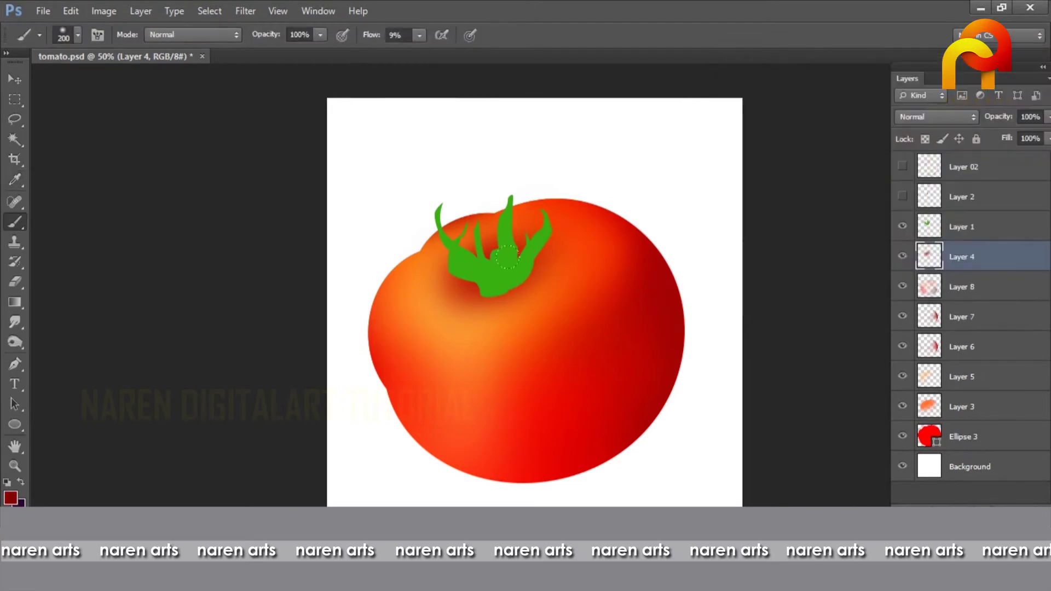
pyautogui.press('[')
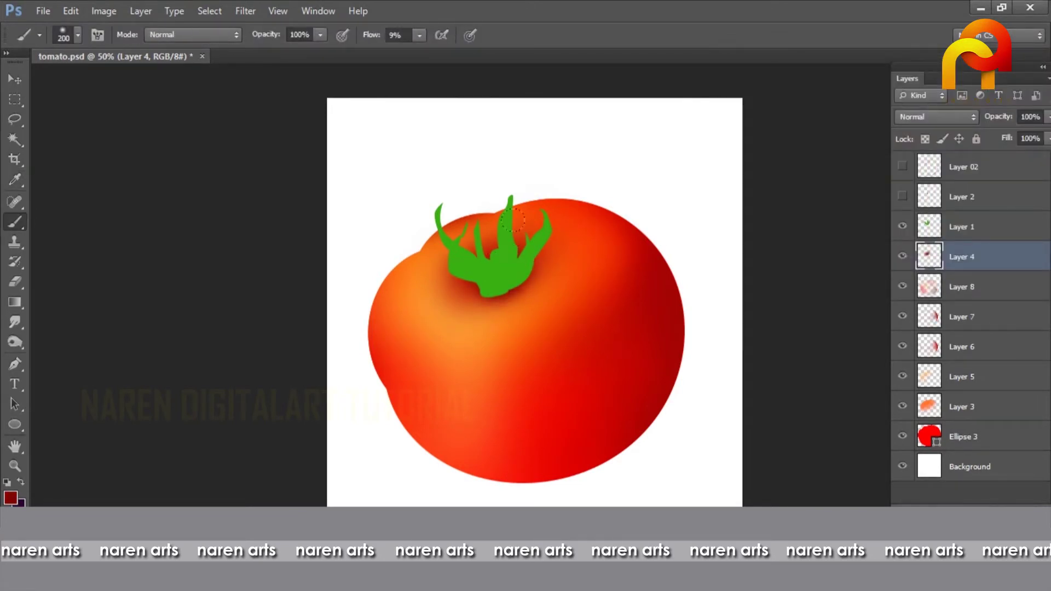
pyautogui.moveTo(455, 262)
pyautogui.mouseDown()
pyautogui.moveTo(419, 293)
pyautogui.moveTo(450, 268)
pyautogui.mouseUp()
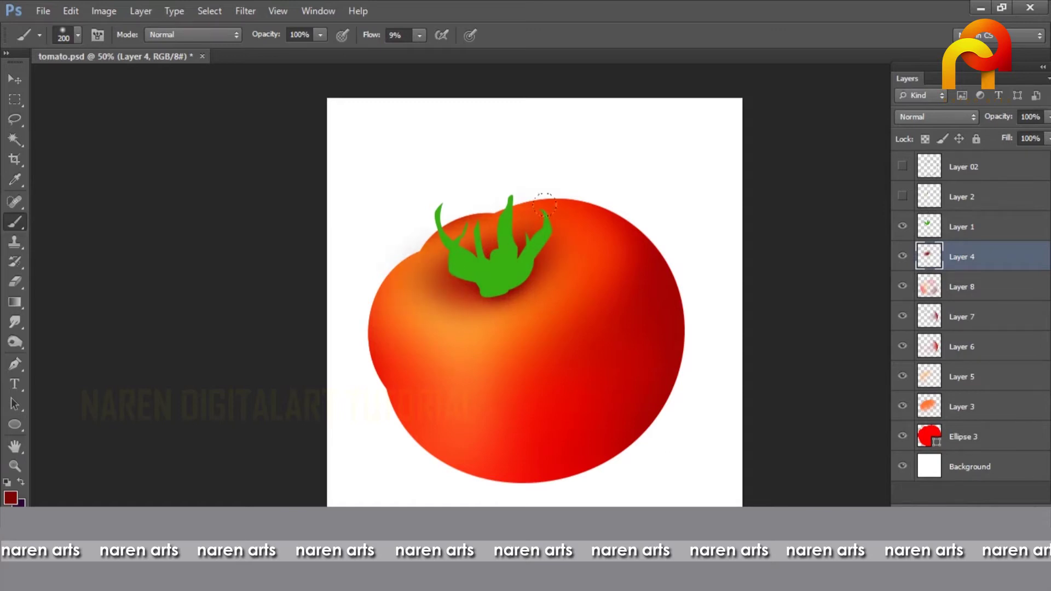
# - Select the tomato shape and paint a very dark red contact shadow directly beneath the calyx with a 90 px brush
pyautogui.click(10, 497)
pyautogui.click(919, 222)
pyautogui.press('Return')
pyautogui.keyDown('ctrl'); pyautogui.click(929, 437); pyautogui.keyUp('ctrl')
pyautogui.press('[')
pyautogui.press('[')
pyautogui.press('[')
pyautogui.press('[')
pyautogui.press('[')
pyautogui.moveTo(487, 287); pyautogui.dragTo(511, 282)
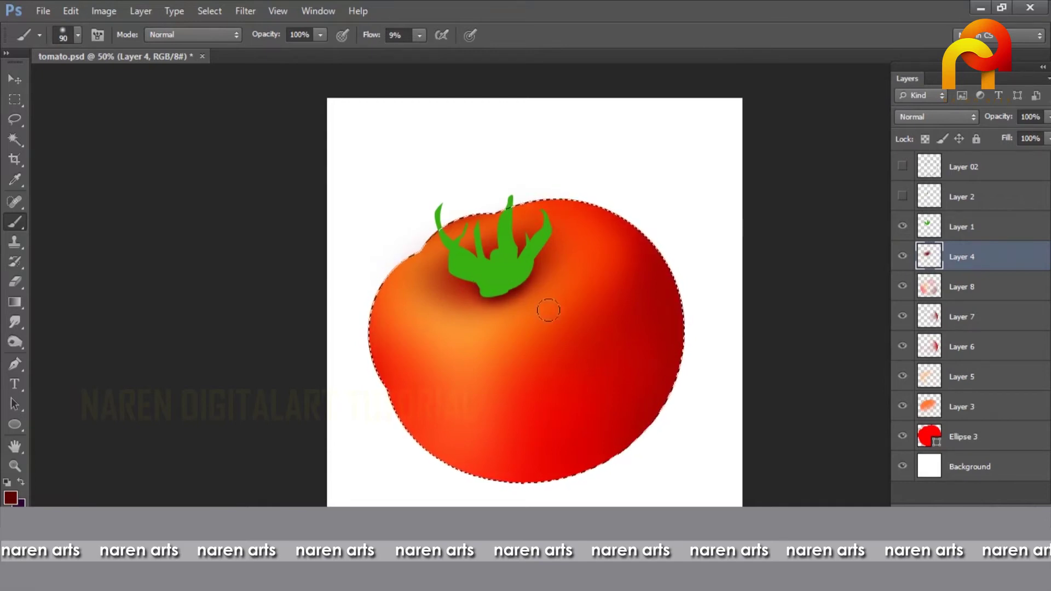
pyautogui.hotkey('ctrl', 'h')
pyautogui.hotkey('ctrl', 'h')
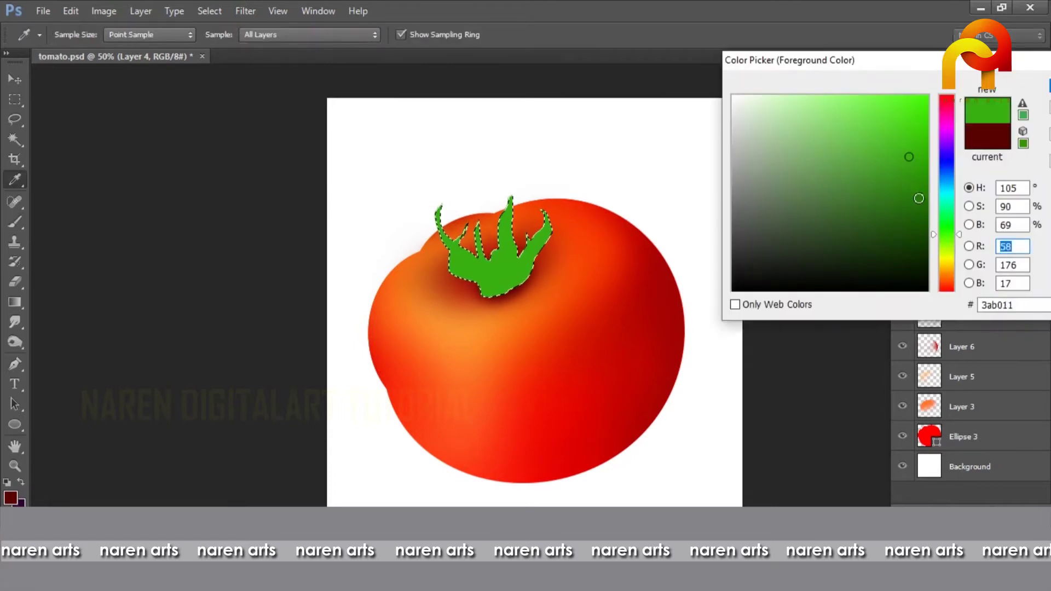
# - Add a layer above Layer 1, shade the selected calyx with darker green using a 250 px brush, and deselect
pyautogui.press('Return')
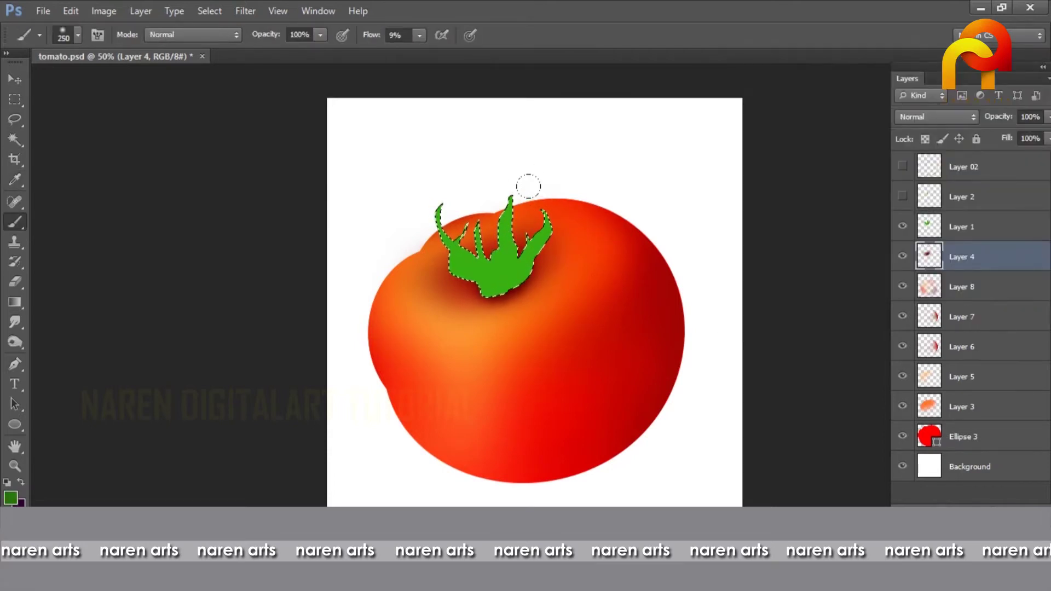
pyautogui.click(980, 227)
pyautogui.hotkey('ctrl', 'shift', 'alt', 'n')
pyautogui.moveTo(510, 207); pyautogui.dragTo(507, 291)
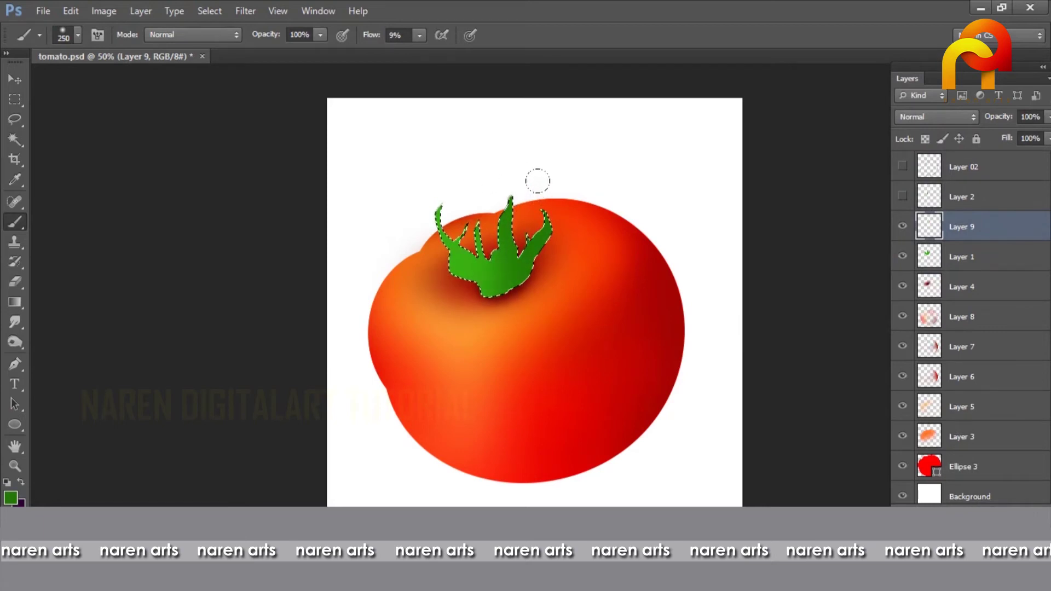
pyautogui.hotkey('ctrl', 'd')
# - Lasso the small gap between the left sepals and delete that area from the green calyx on Layer 1
pyautogui.press('l')
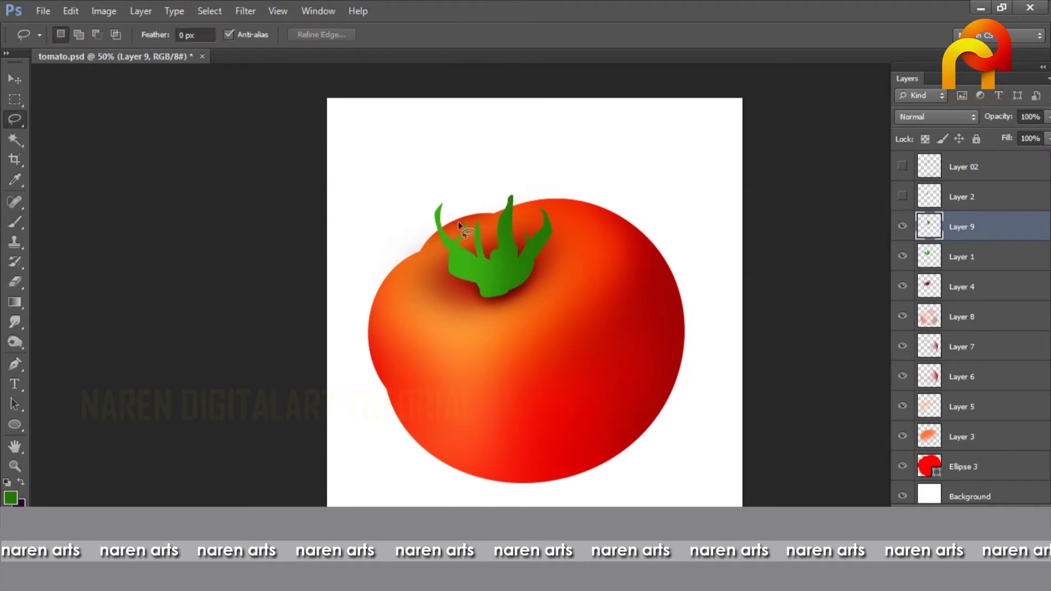
pyautogui.moveTo(471, 263); pyautogui.dragTo(476, 274)
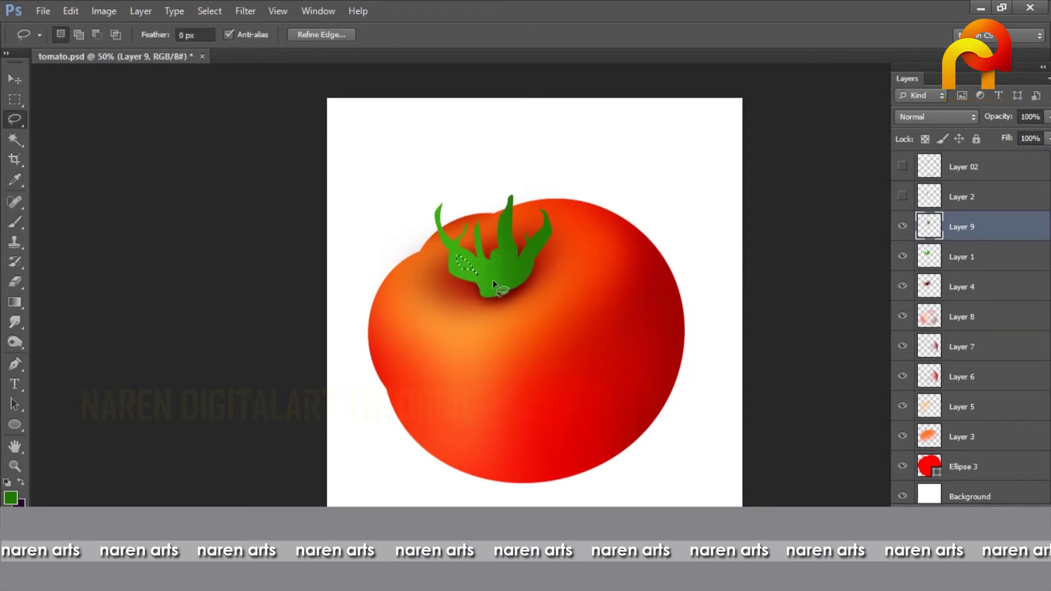
pyautogui.click(939, 257)
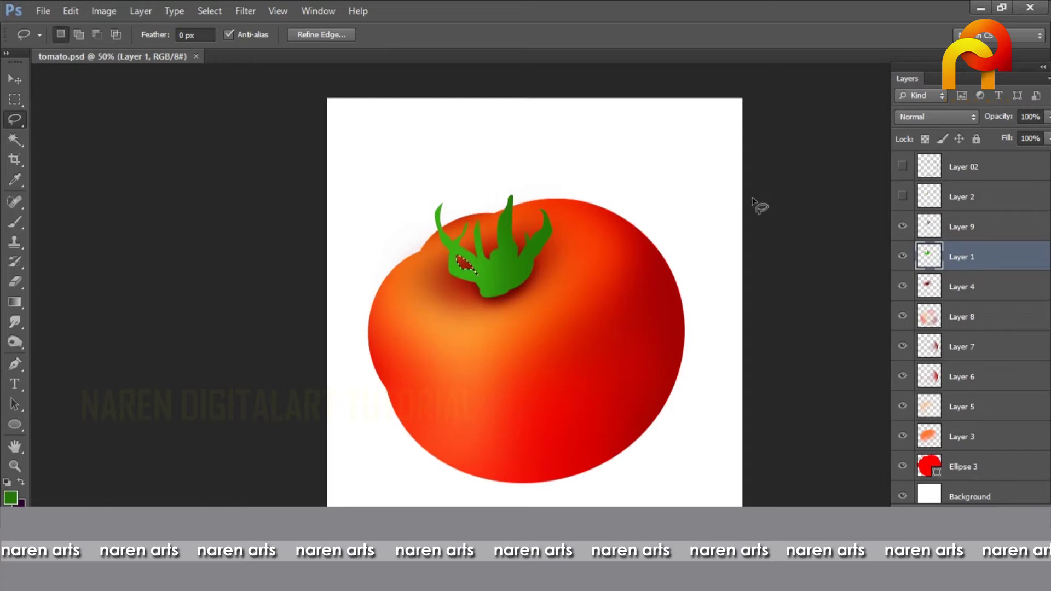
pyautogui.hotkey('ctrl', 'z')
# - Lasso the leftmost sepal, shade its tip very dark green on Layer 9, and trim the paint to the calyx shape
pyautogui.moveTo(433, 244)
pyautogui.mouseDown()
pyautogui.moveTo(474, 275)
pyautogui.moveTo(482, 258)
pyautogui.moveTo(440, 185)
pyautogui.moveTo(426, 204)
pyautogui.mouseUp()
pyautogui.click(974, 236)
pyautogui.press('b')
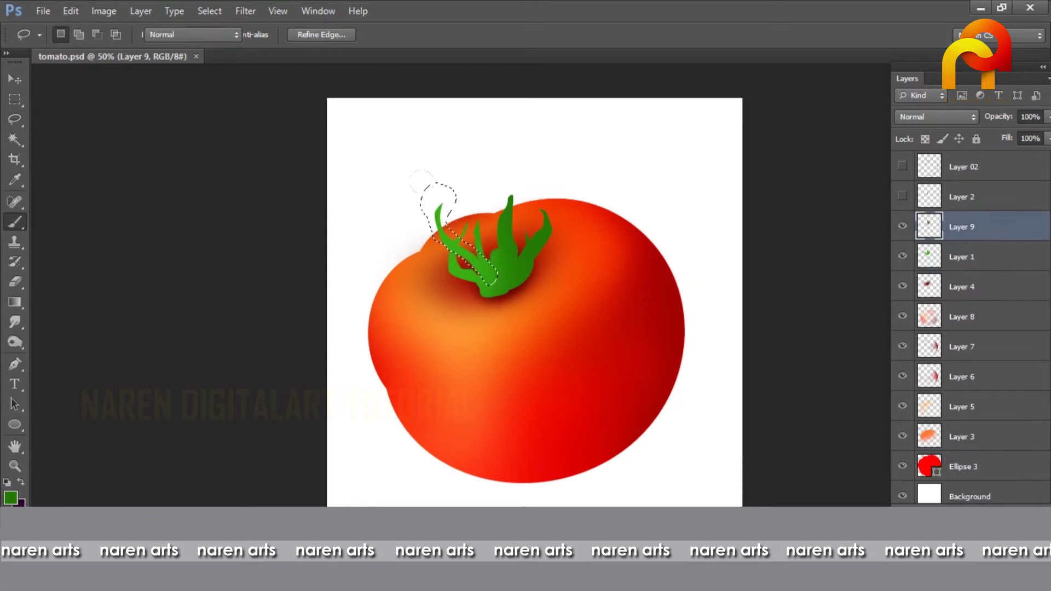
pyautogui.click(11, 497)
pyautogui.click(921, 247)
pyautogui.press('Return')
pyautogui.moveTo(408, 157)
pyautogui.mouseDown()
pyautogui.moveTo(389, 179)
pyautogui.moveTo(414, 169)
pyautogui.moveTo(408, 158)
pyautogui.moveTo(380, 171)
pyautogui.moveTo(399, 188)
pyautogui.mouseUp()
pyautogui.keyDown('ctrl'); pyautogui.click(929, 257); pyautogui.keyUp('ctrl')
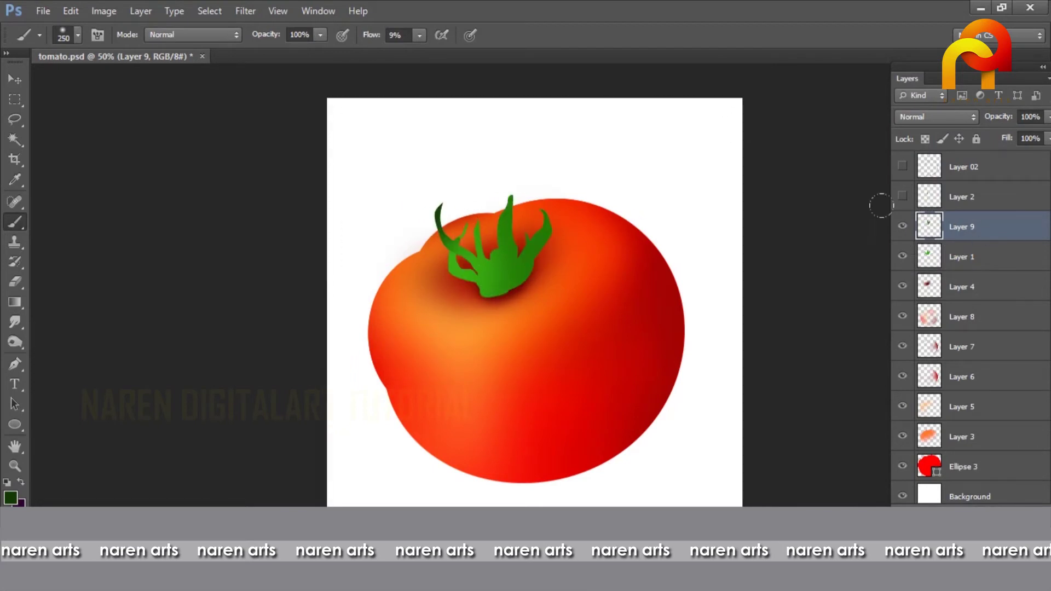
# - Lasso the short curved sepal at the calyx's left and brush it with bright green on Layer 9
pyautogui.click(961, 257)
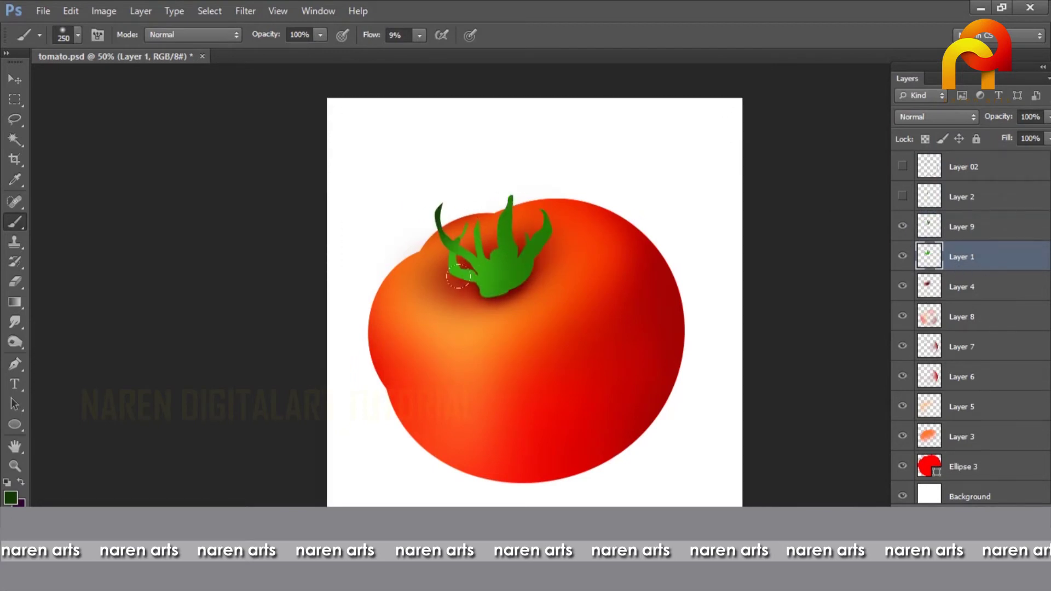
pyautogui.press('l')
pyautogui.moveTo(448, 250); pyautogui.dragTo(470, 226)
pyautogui.click(985, 226)
pyautogui.click(11, 497)
pyautogui.moveTo(912, 146); pyautogui.dragTo(883, 112)
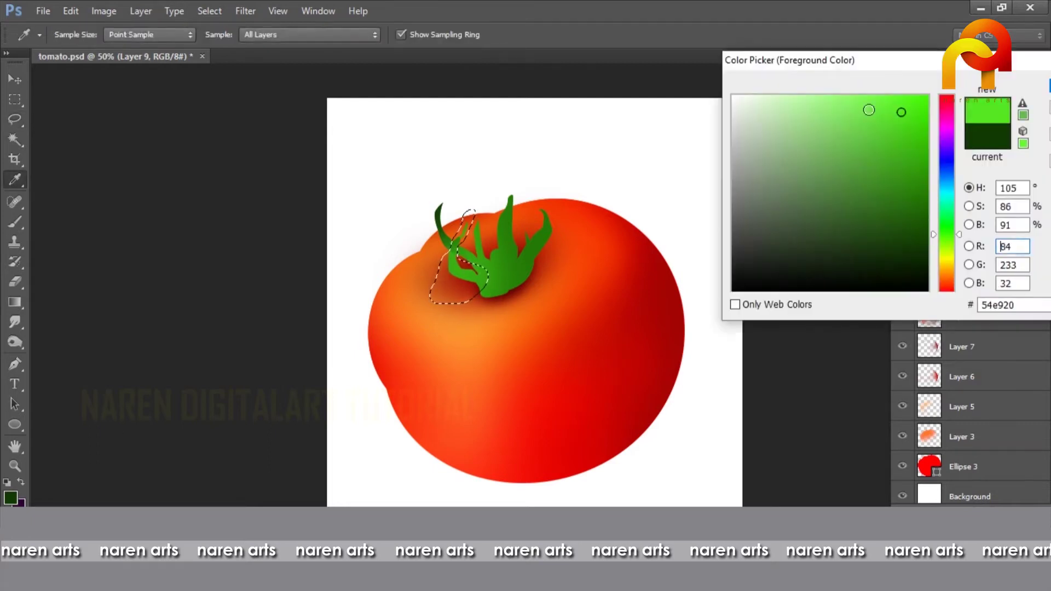
pyautogui.press('Return')
pyautogui.press('b')
pyautogui.moveTo(437, 196)
pyautogui.mouseDown()
pyautogui.moveTo(434, 162)
pyautogui.moveTo(451, 207)
pyautogui.moveTo(459, 187)
pyautogui.moveTo(464, 221)
pyautogui.moveTo(452, 238)
pyautogui.moveTo(446, 227)
pyautogui.moveTo(453, 241)
pyautogui.moveTo(459, 222)
pyautogui.mouseUp()
# - Step back through the last changes, then trim the bright green paint on Layer 9 to the calyx shape and deselect
pyautogui.hotkey('ctrl', 'alt', 'z')
pyautogui.hotkey('ctrl', 'alt', 'z')
pyautogui.hotkey('ctrl', 'alt', 'z')
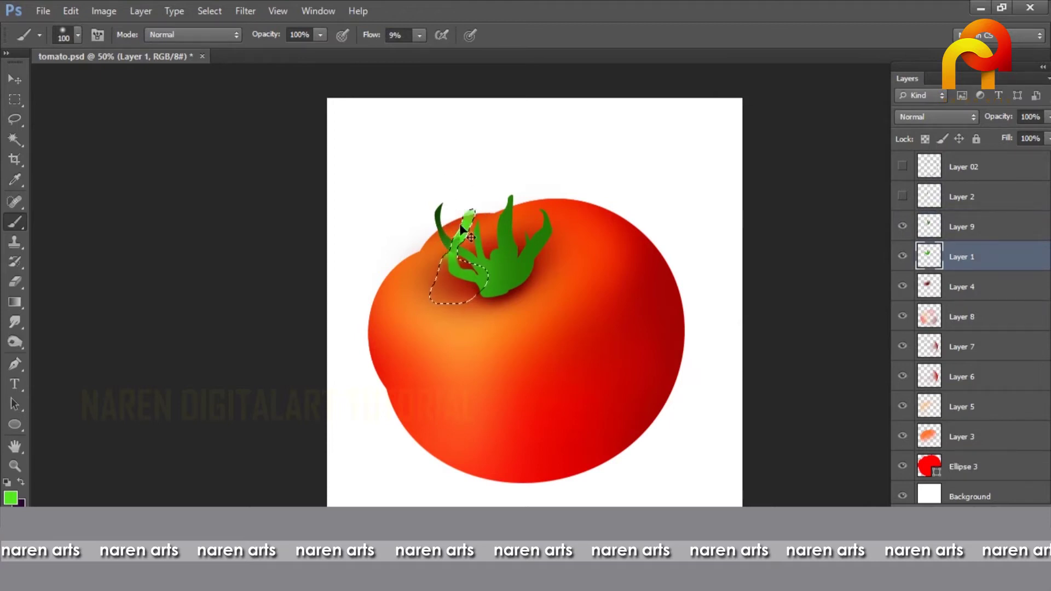
pyautogui.hotkey('alt', ']')
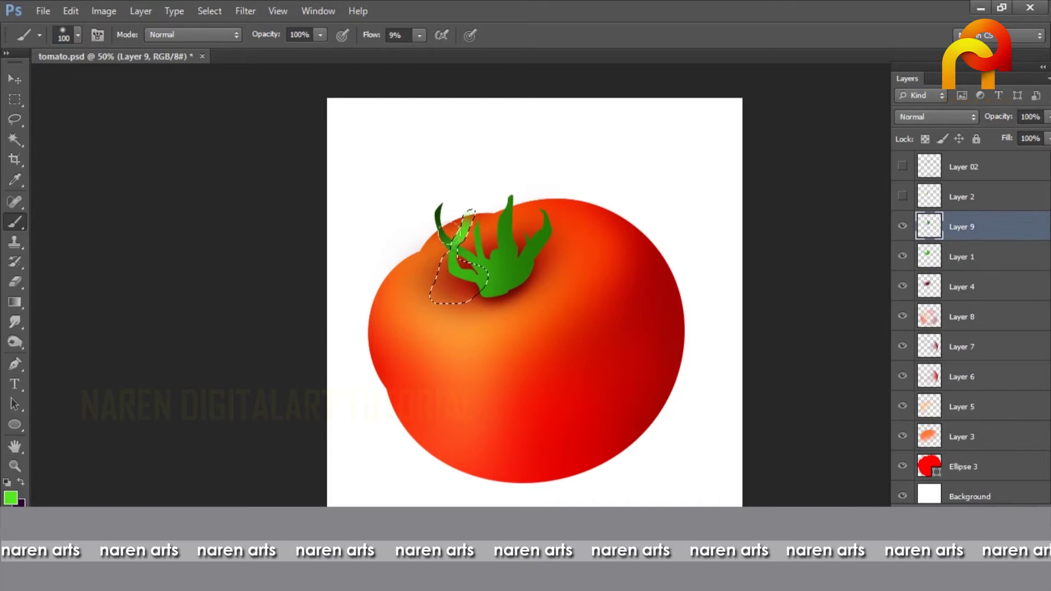
pyautogui.keyDown('ctrl'); pyautogui.click(929, 225); pyautogui.keyUp('ctrl')
pyautogui.hotkey('ctrl', 'd')
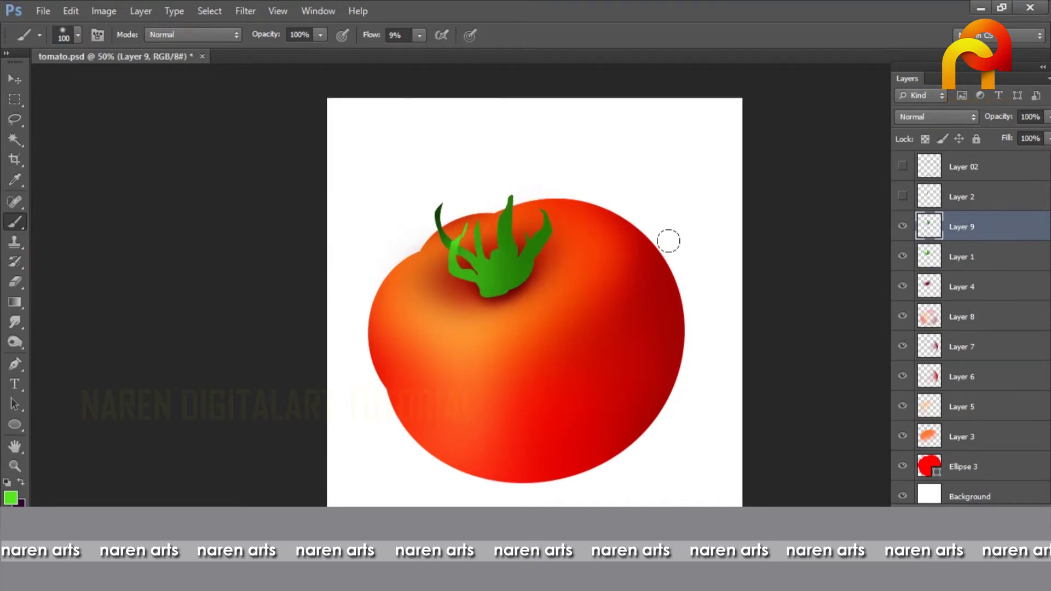
# - Lasso around the thin middle sepal and shade it on Layer 9 with dark green sampled from the leftmost sepal, using a 100 px brush
pyautogui.click(962, 256)
pyautogui.press('l')
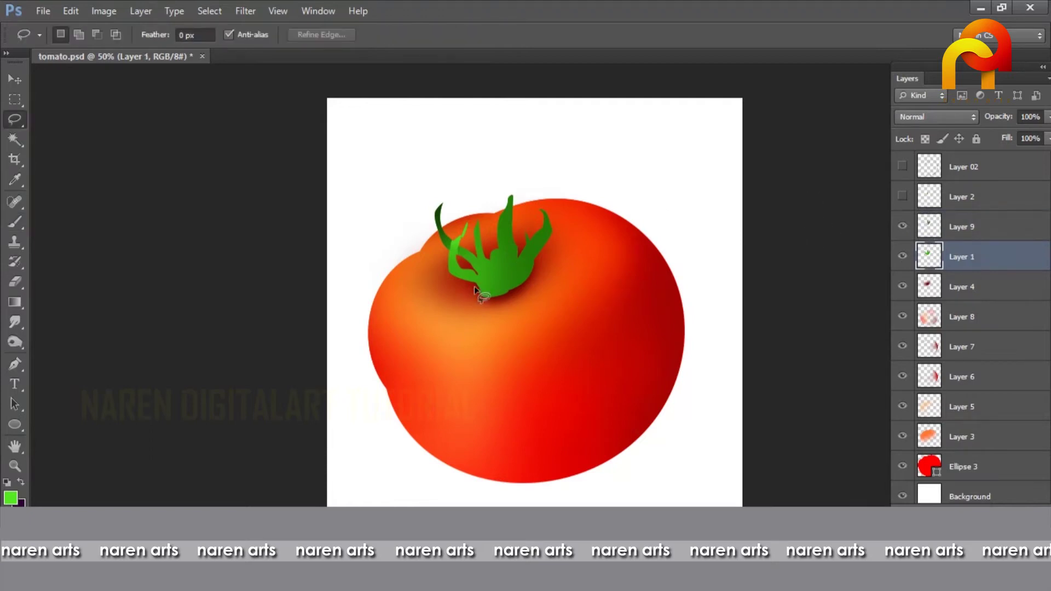
pyautogui.moveTo(487, 260)
pyautogui.mouseDown()
pyautogui.moveTo(486, 325)
pyautogui.moveTo(469, 310)
pyautogui.mouseUp()
pyautogui.click(930, 226)
pyautogui.press('b')
pyautogui.click(10, 497)
pyautogui.click(438, 210)
pyautogui.press('Return')
pyautogui.moveTo(470, 219)
pyautogui.mouseDown()
pyautogui.moveTo(484, 262)
pyautogui.moveTo(467, 220)
pyautogui.moveTo(474, 226)
pyautogui.mouseUp()
pyautogui.hotkey('ctrl', 'd')
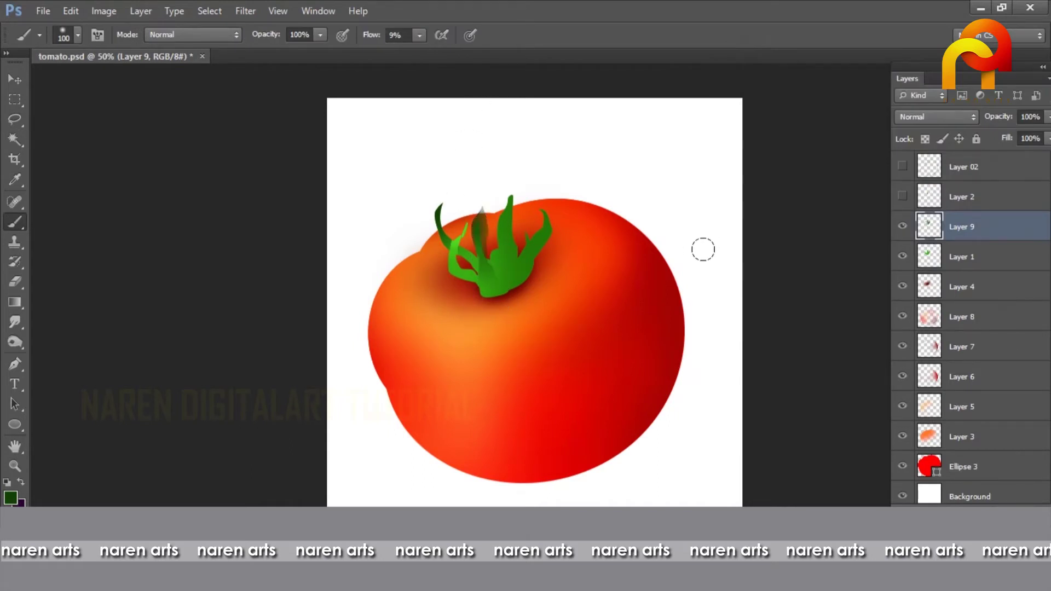
# - Delete the dark green overspill around the thin sepal from Layer 9 by clearing everything outside the calyx shape
pyautogui.keyDown('ctrl'); pyautogui.click(935, 260); pyautogui.keyUp('ctrl')
pyautogui.hotkey('ctrl', 'shift', 'i')
pyautogui.press('Delete')
pyautogui.hotkey('ctrl', 'd')
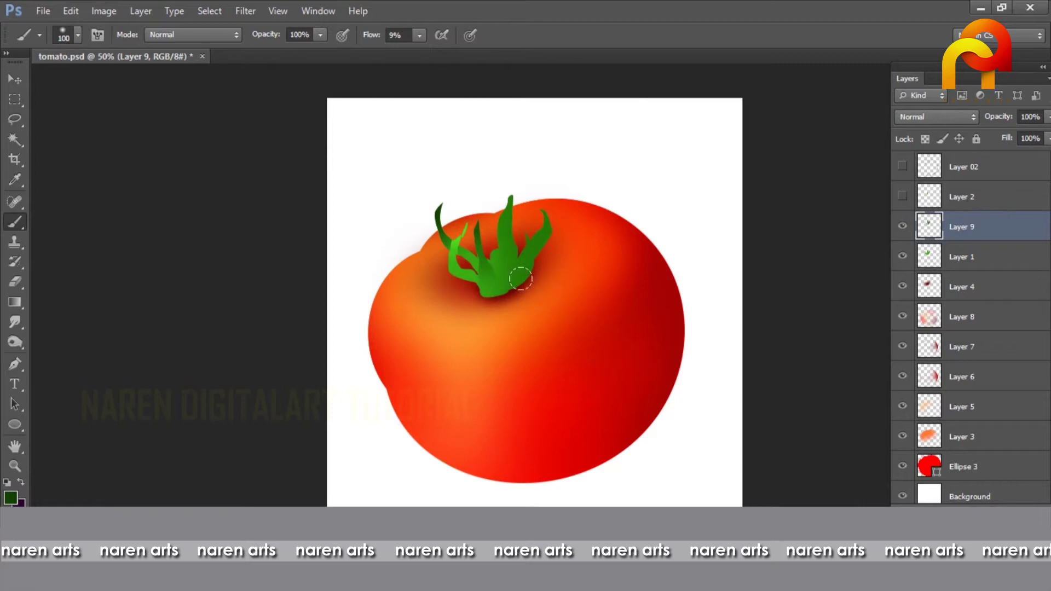
# - Lasso around the tall central sepal, shade it dark green with a 200 px brush, and deselect
pyautogui.press('v')
pyautogui.press('l')
pyautogui.moveTo(499, 183)
pyautogui.mouseDown()
pyautogui.moveTo(494, 262)
pyautogui.moveTo(528, 247)
pyautogui.moveTo(498, 177)
pyautogui.moveTo(489, 180)
pyautogui.moveTo(501, 224)
pyautogui.mouseUp()
pyautogui.press('b')
pyautogui.hotkey('ctrl', 'd')
# - Clear the dark green overspill around the tall sepal from Layer 9 using the inverted calyx selection, and deselect
pyautogui.keyDown('ctrl'); pyautogui.click(930, 257); pyautogui.keyUp('ctrl')
pyautogui.click(962, 253)
pyautogui.hotkey('ctrl', 'shift', 'i')
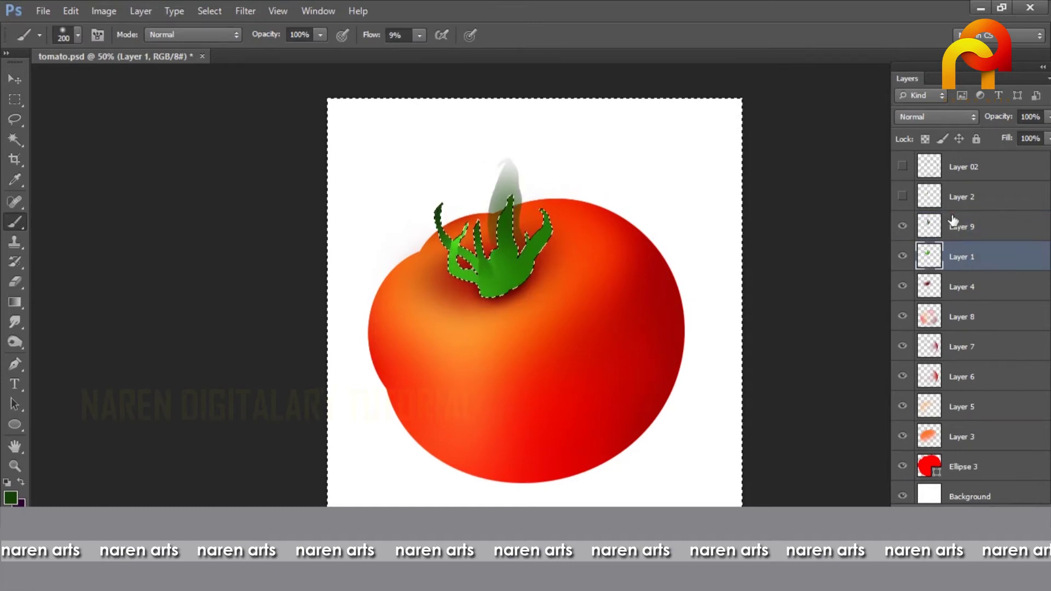
pyautogui.click(929, 221)
pyautogui.press('Delete')
pyautogui.hotkey('ctrl', 'd')
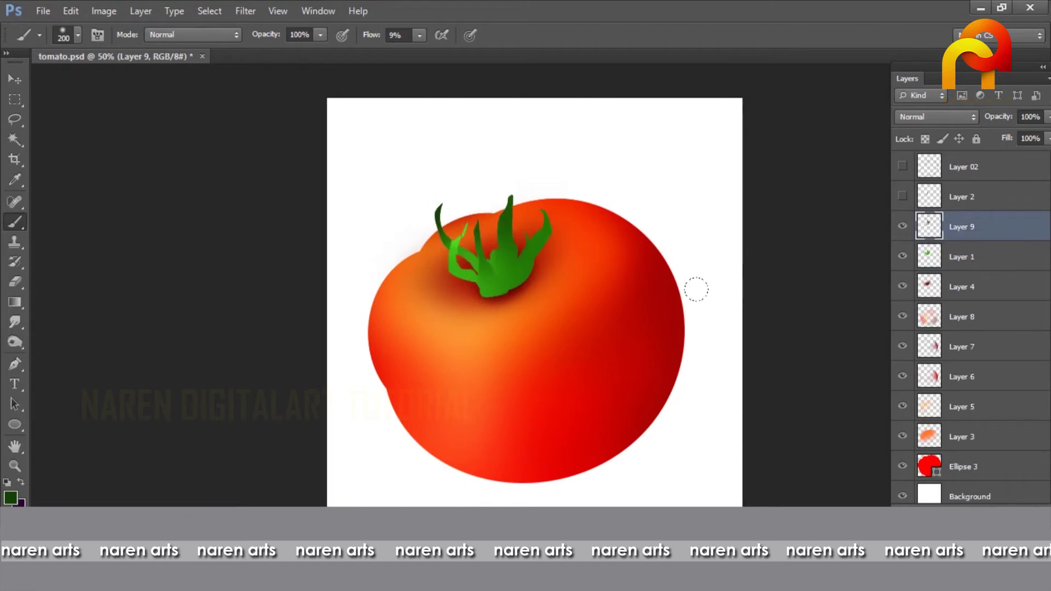
# - Lasso the front sepals and calyx base, brush bright green highlights on them with an 80 px brush, and deselect
pyautogui.press('l')
pyautogui.moveTo(524, 315)
pyautogui.mouseDown()
pyautogui.moveTo(467, 257)
pyautogui.moveTo(495, 269)
pyautogui.mouseUp()
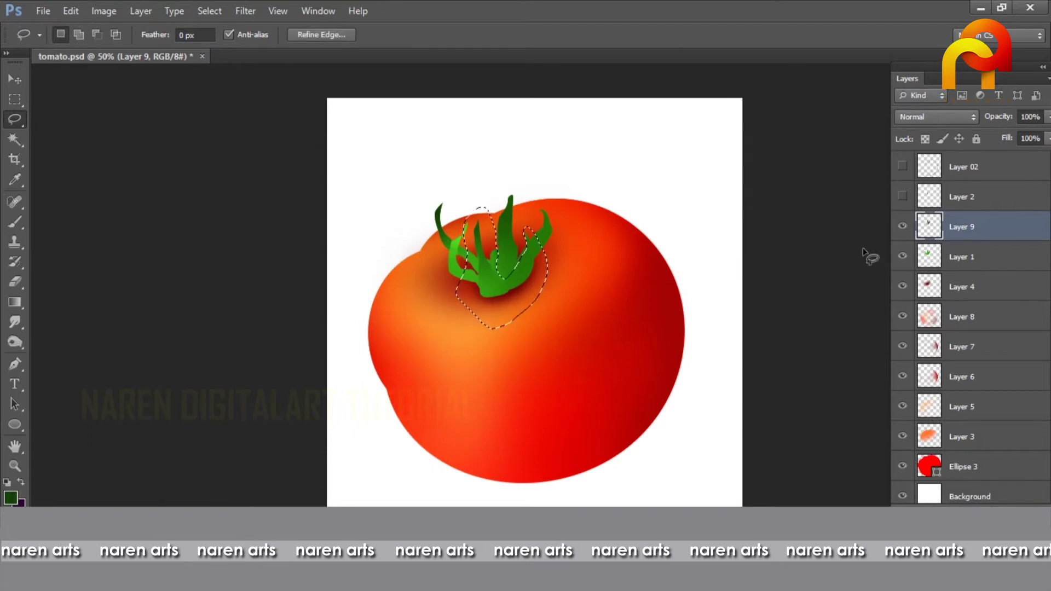
pyautogui.press('b')
pyautogui.click(11, 497)
pyautogui.click(912, 178)
pyautogui.click(896, 116)
pyautogui.press('Return')
pyautogui.press('[')
pyautogui.moveTo(520, 249)
pyautogui.mouseDown()
pyautogui.moveTo(527, 245)
pyautogui.moveTo(505, 267)
pyautogui.mouseUp()
pyautogui.hotkey('ctrl', 'd')
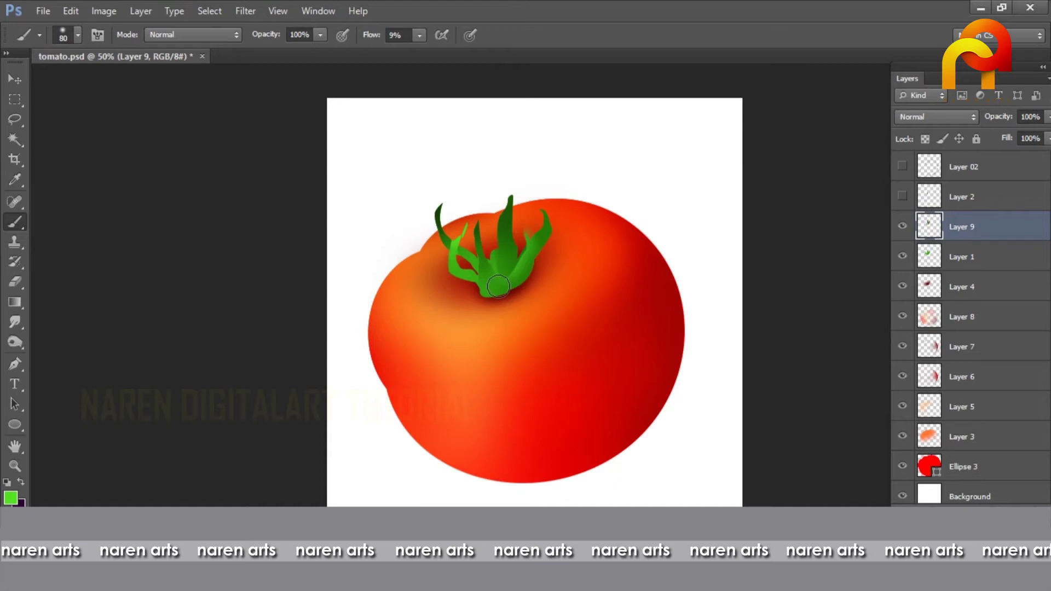
# - Lasso along the right sepal, brush bright green on it to separate it from the inner sepal, deselect, and show Layer 2
pyautogui.press('l')
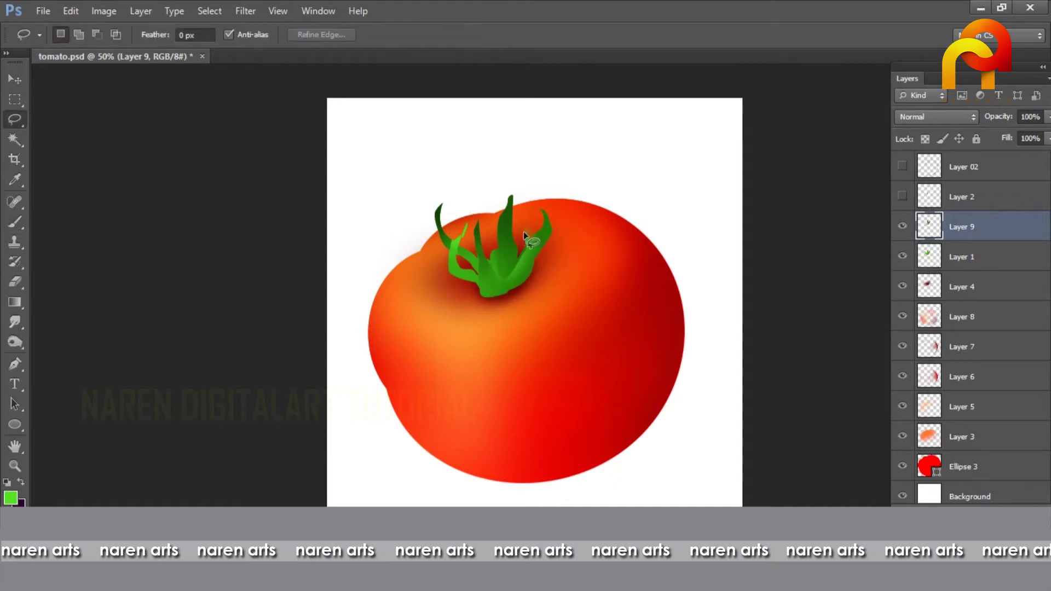
pyautogui.moveTo(538, 264); pyautogui.dragTo(536, 191)
pyautogui.hotkey('ctrl', 'd')
pyautogui.click(902, 196)
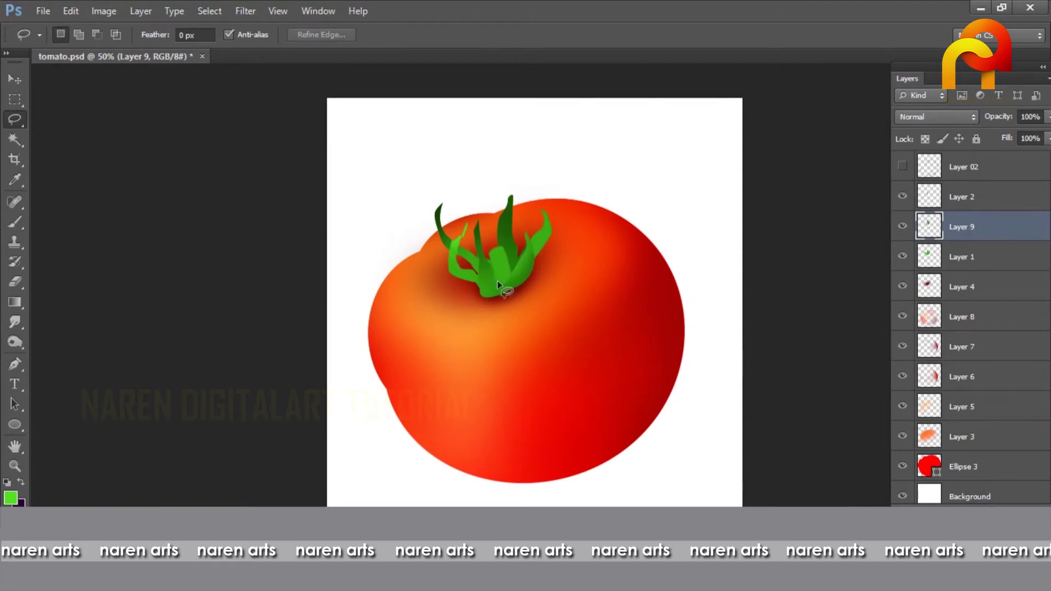
# - Lasso the calyx base beside the stem on Layer 1, brush it with a darker green sampled from the calyx, and deselect
pyautogui.moveTo(506, 284)
pyautogui.mouseDown()
pyautogui.moveTo(494, 269)
pyautogui.moveTo(509, 280)
pyautogui.mouseUp()
pyautogui.click(961, 257)
pyautogui.hotkey('ctrl', '+')
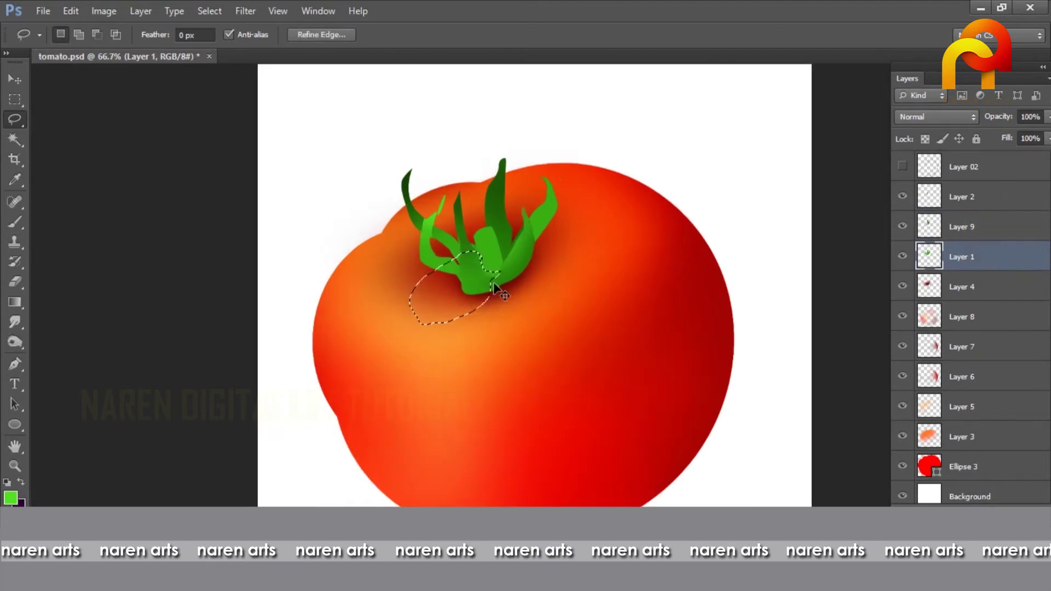
pyautogui.press('b')
pyautogui.click(11, 498)
pyautogui.click(492, 272)
pyautogui.press('Return')
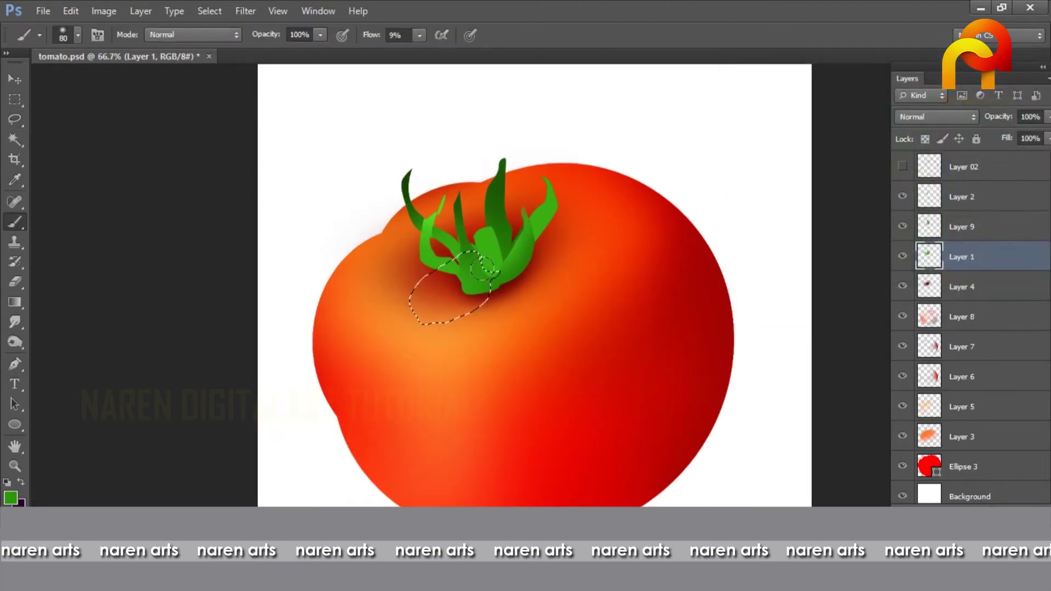
pyautogui.hotkey('alt', ']')
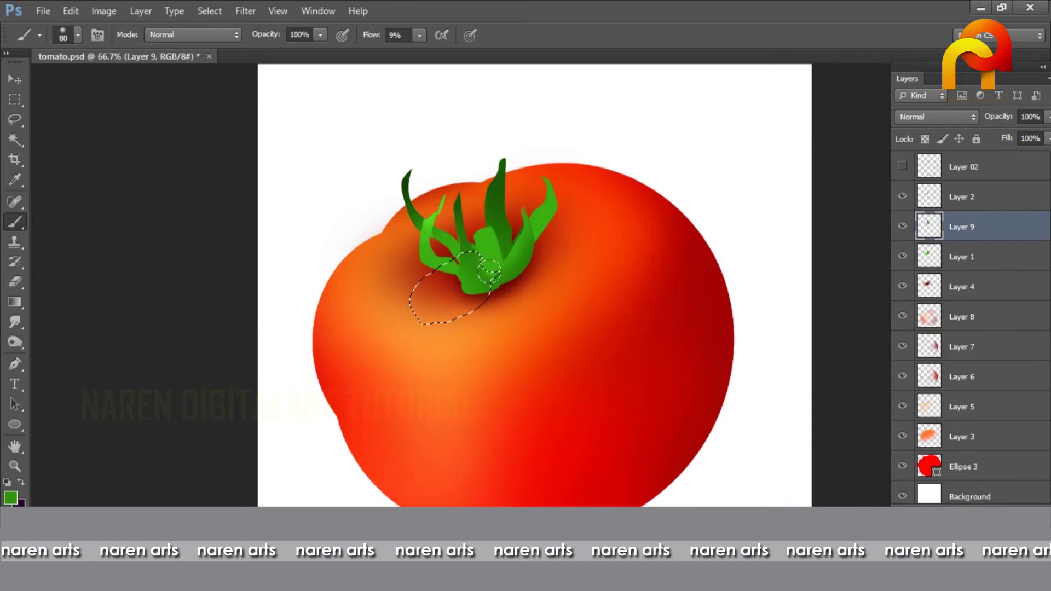
pyautogui.hotkey('alt', '[')
pyautogui.click(11, 498)
pyautogui.press('Return')
pyautogui.hotkey('ctrl', 'd')
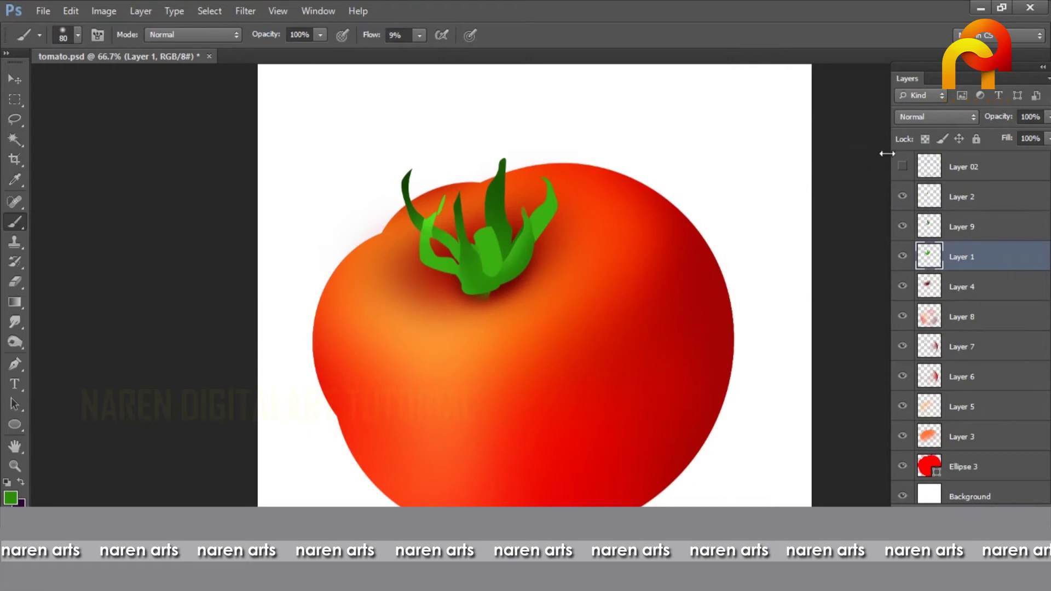
# - Lock the transparent pixels of Layer 2 and brush a pale green highlight on the top of the stem
pyautogui.click(957, 229)
pyautogui.click(973, 194)
pyautogui.click(924, 138)
pyautogui.click(10, 498)
pyautogui.click(819, 96)
pyautogui.press('Return')
pyautogui.moveTo(480, 225); pyautogui.dragTo(485, 242)
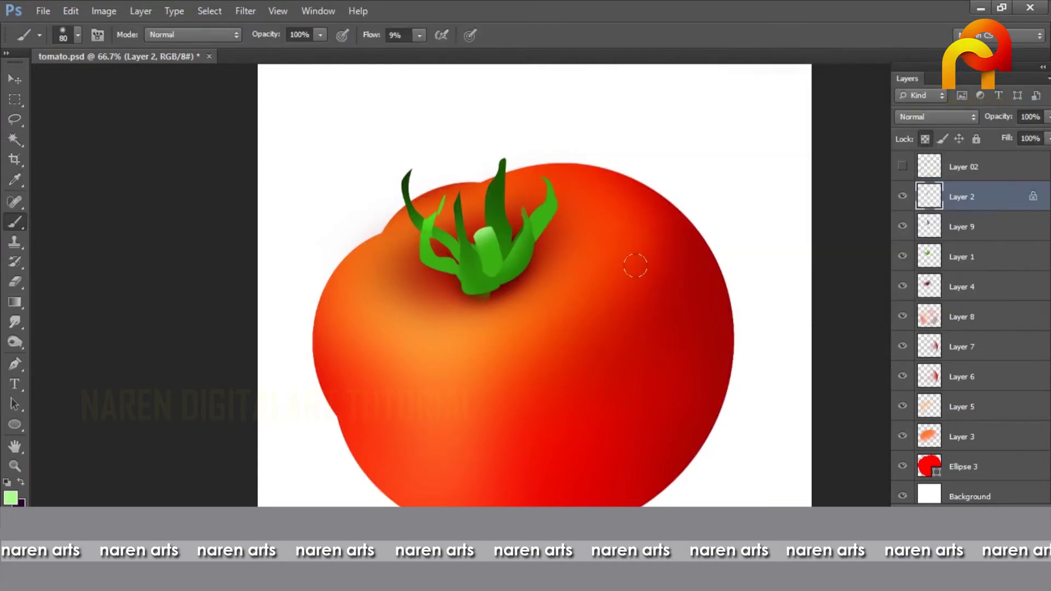
# - Shade the lower part and sides of the stem on Layer 2 in dark green with a brush reduced to 60 px
pyautogui.click(10, 498)
pyautogui.click(747, 175)
pyautogui.press('Return')
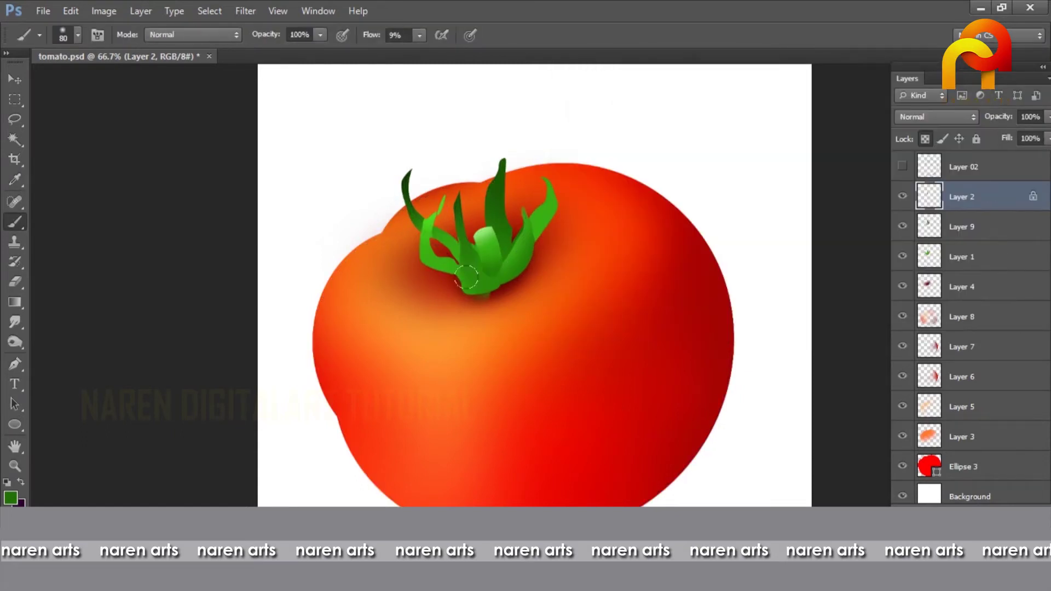
pyautogui.press('Return')
pyautogui.press('b')
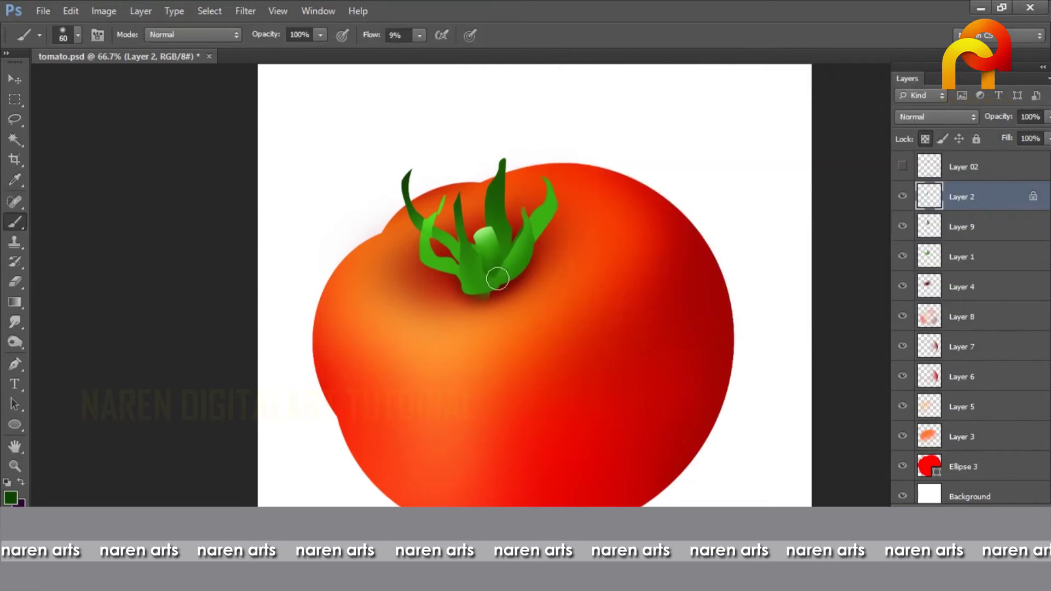
# - Load the calyx outline from Layer 1, darken the calyx around the stem base with a 50 px dark green brush, and deselect
pyautogui.click(956, 257)
pyautogui.keyDown('ctrl'); pyautogui.click(929, 255); pyautogui.keyUp('ctrl')
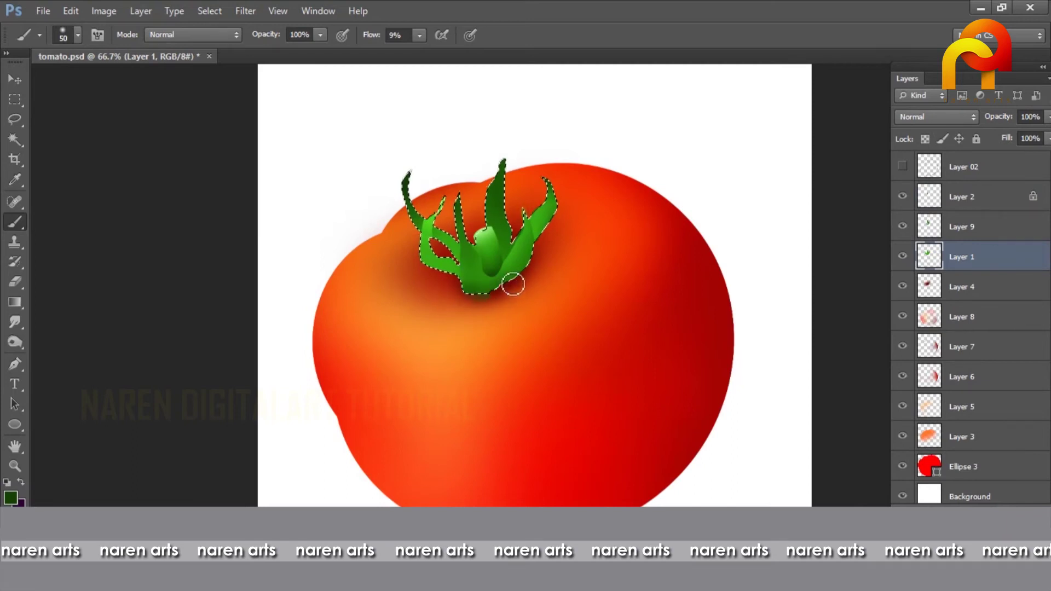
pyautogui.click(926, 229)
pyautogui.hotkey('ctrl', 'd')
# - Lasso the area just beneath the calyx base, clear the green overspill from Layer 1, and deselect
pyautogui.press('l')
pyautogui.moveTo(481, 293); pyautogui.dragTo(512, 290)
pyautogui.click(955, 260)
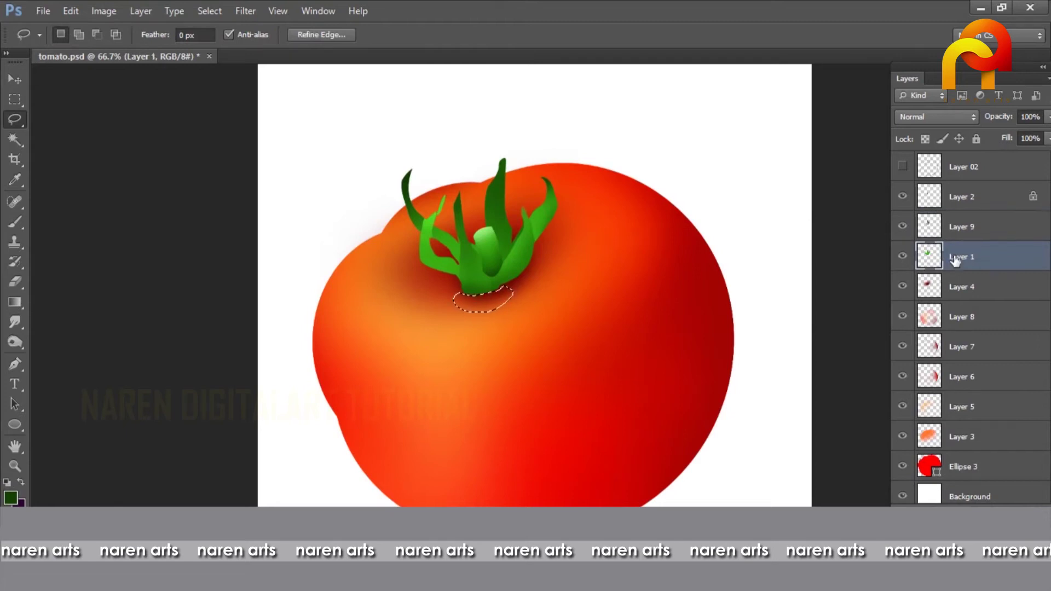
pyautogui.hotkey('ctrl', 'd')
# - Select Layer 4 and set the brush colour to a dark red-brown based on the shadow beneath the calyx
pyautogui.click(955, 286)
pyautogui.click(9, 498)
pyautogui.click(486, 300)
pyautogui.click(761, 244)
pyautogui.click(934, 104)
pyautogui.press('b')
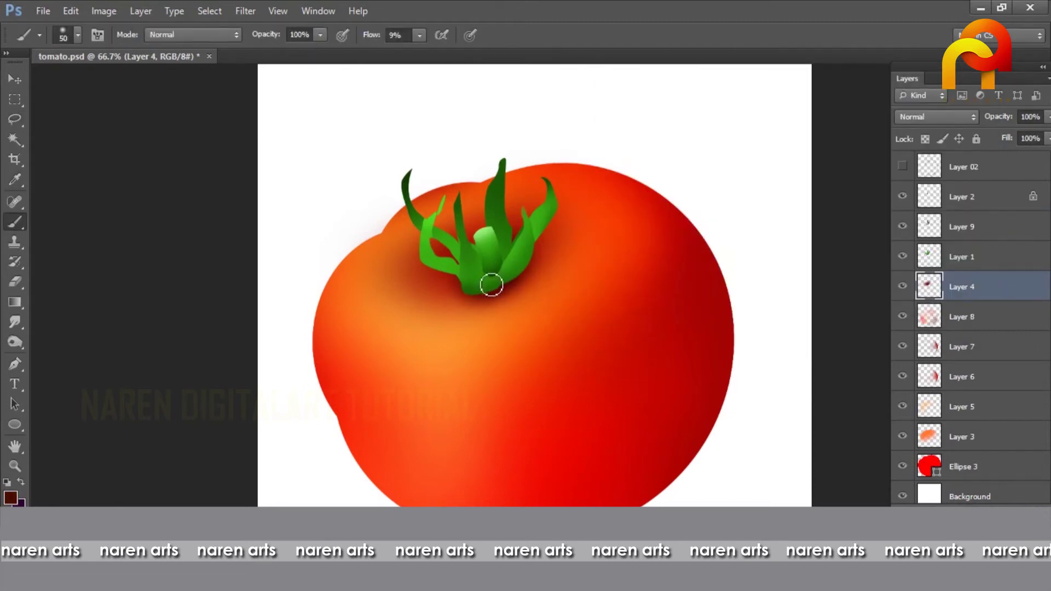
# - Try shading the area beside the calyx on Layer 4 with a lighter red-brown and a larger brush, and undo the stroke
pyautogui.click(10, 497)
pyautogui.click(751, 203)
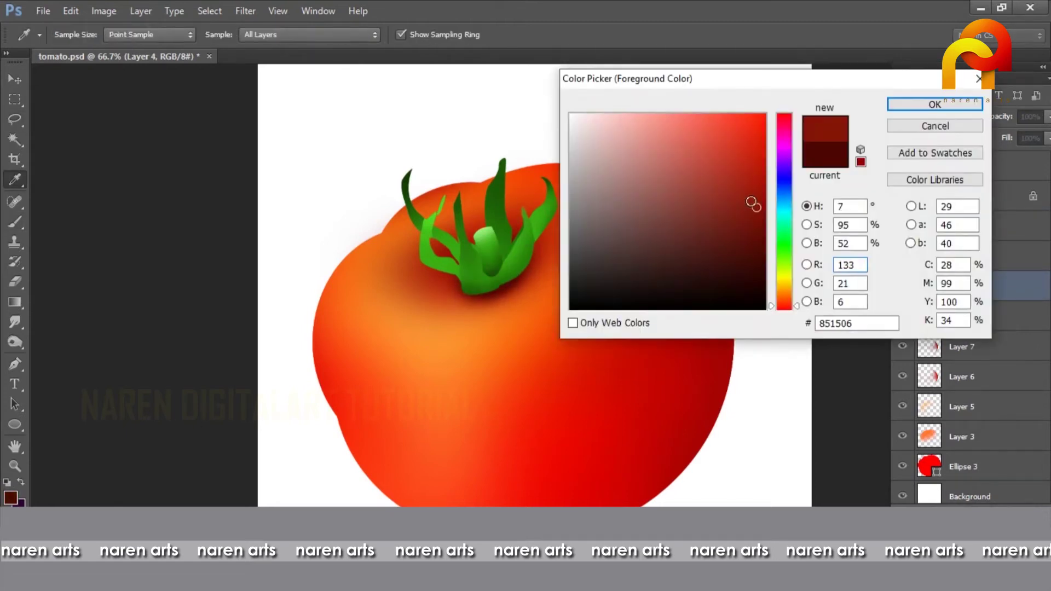
pyautogui.click(736, 197)
pyautogui.press('Return')
pyautogui.press(']')
pyautogui.press(']')
pyautogui.press(']')
pyautogui.press(']')
pyautogui.press(']')
pyautogui.press(']')
pyautogui.press(']')
pyautogui.moveTo(454, 296)
pyautogui.mouseDown()
pyautogui.moveTo(440, 275)
pyautogui.moveTo(466, 252)
pyautogui.moveTo(384, 284)
pyautogui.mouseUp()
pyautogui.hotkey('ctrl', 'z')
# - Within the Ellipse 3 outline, deepen the shadow beneath the calyx on Layer 4 with a 60 px very dark brown brush, deselect, and save
pyautogui.click(505, 301)
pyautogui.keyDown('ctrl'); pyautogui.click(929, 467); pyautogui.keyUp('ctrl')
pyautogui.click(10, 497)
pyautogui.click(755, 228)
pyautogui.click(760, 268)
pyautogui.press('Return')
pyautogui.press('[')
pyautogui.press('[')
pyautogui.press('[')
pyautogui.press('[')
pyautogui.press('[')
pyautogui.press('[')
pyautogui.press('[')
pyautogui.press('[')
pyautogui.press('[')
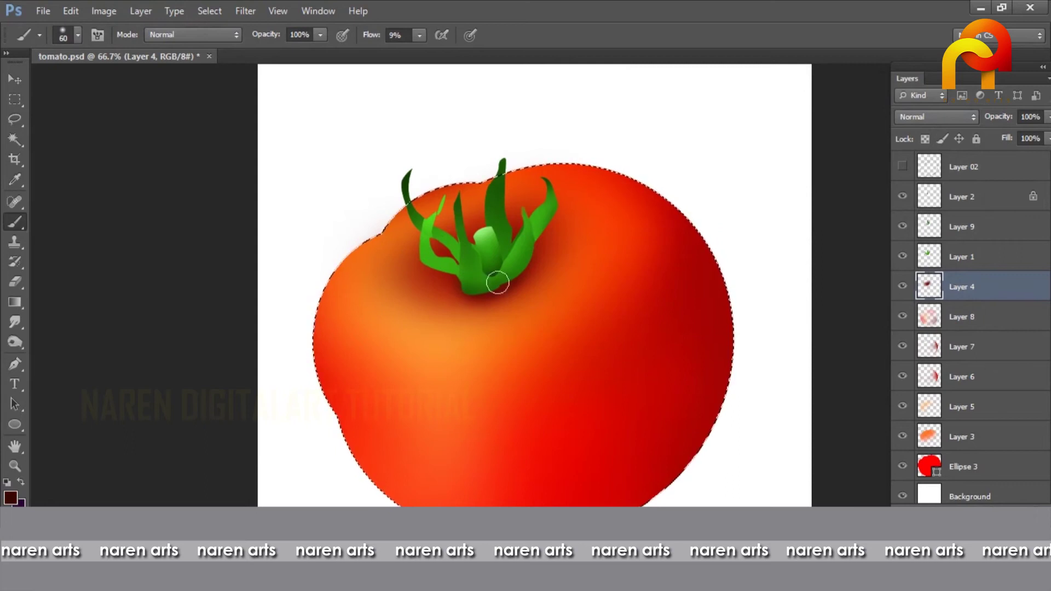
pyautogui.hotkey('ctrl', 'd')
pyautogui.hotkey('ctrl', 's')
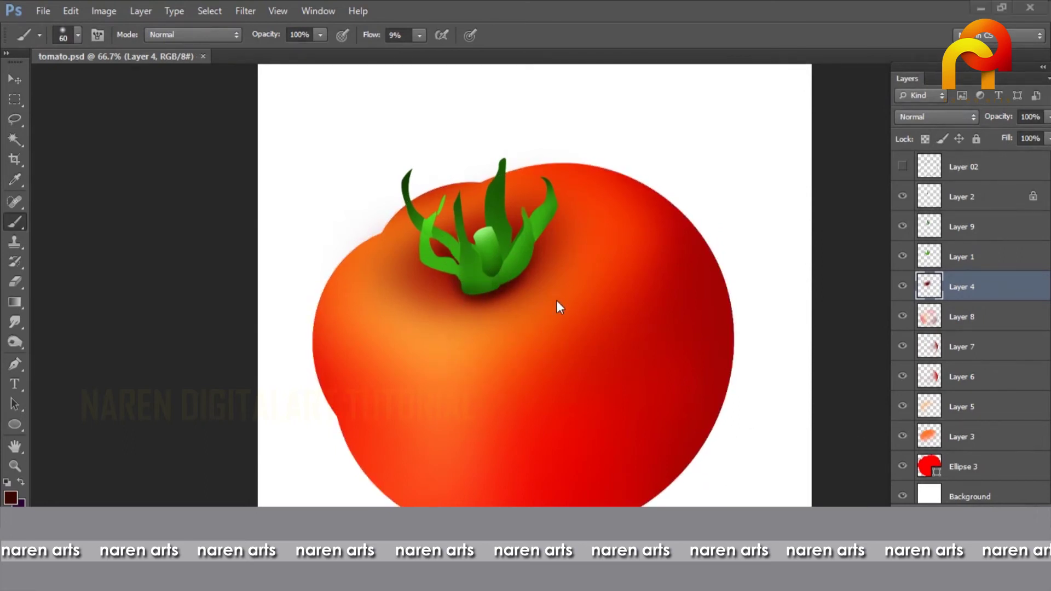
# - Load the tomato outline from Ellipse 3 as a selection and add a new layer above Layer 8
pyautogui.press('v')
pyautogui.click(701, 494)
pyautogui.hotkey('ctrl', '-')
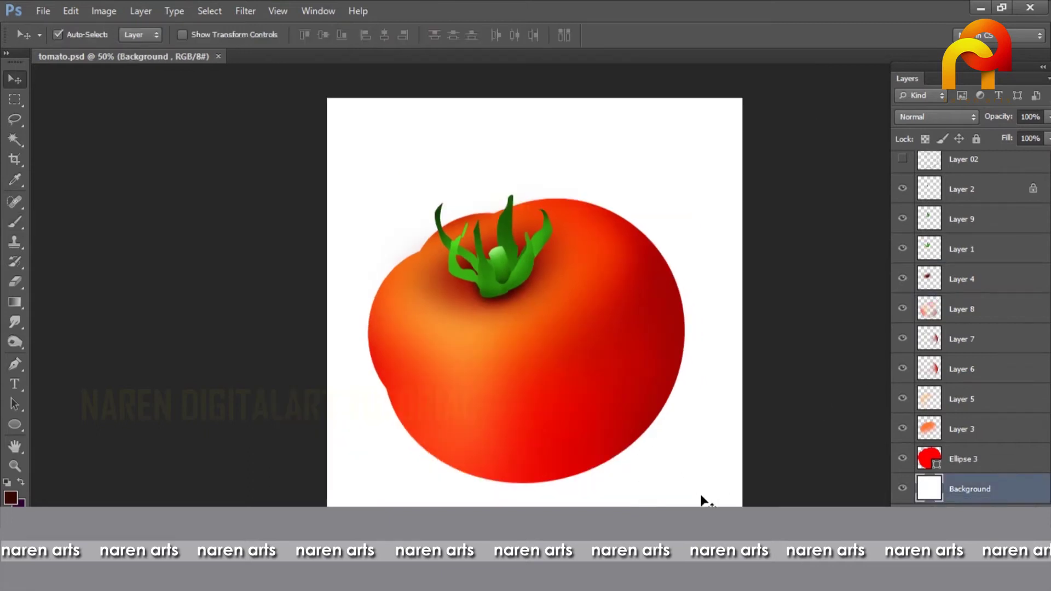
pyautogui.keyDown('ctrl'); pyautogui.click(930, 459); pyautogui.keyUp('ctrl')
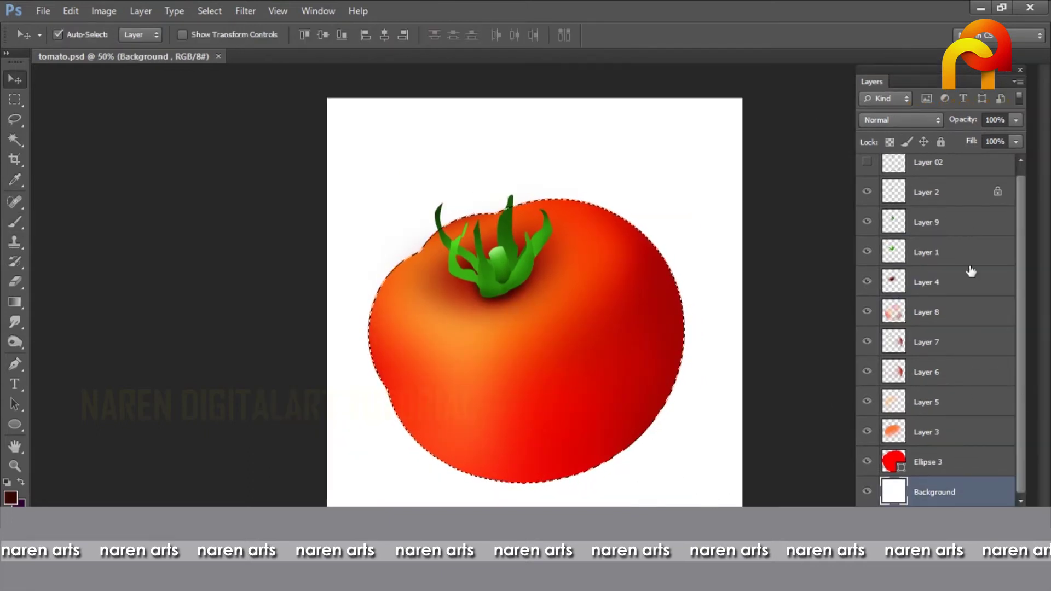
pyautogui.click(963, 309)
pyautogui.hotkey('ctrl', 'shift', 'alt', 'n')
# - Brush soft dark red creases radiating from the calyx with a 60 px brush at 5% flow, deepening them with a darker red
pyautogui.press('b')
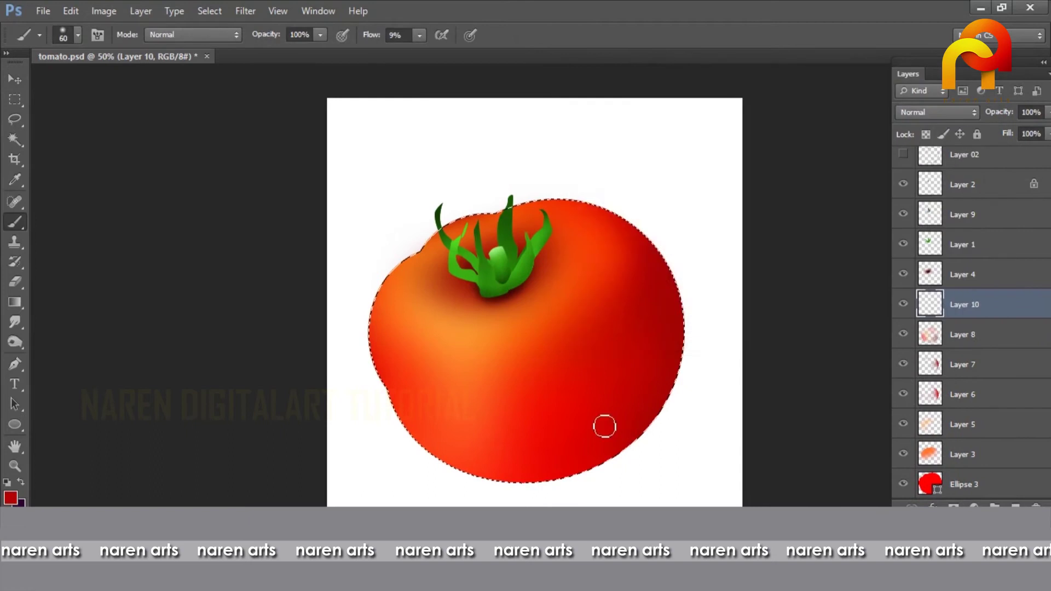
pyautogui.moveTo(460, 309); pyautogui.dragTo(397, 382)
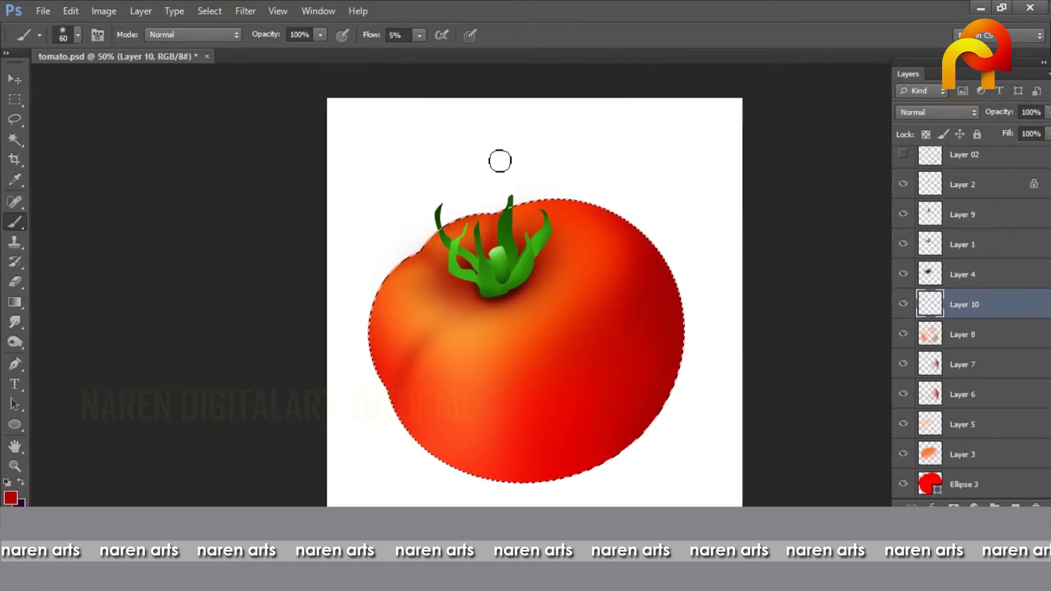
pyautogui.moveTo(357, 342); pyautogui.dragTo(415, 373)
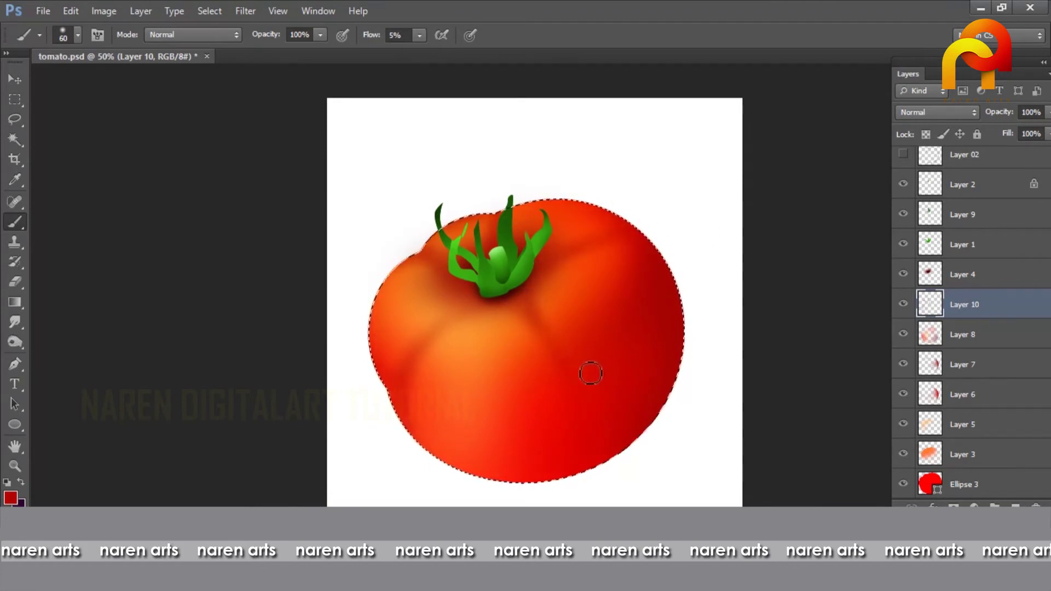
pyautogui.click(9, 499)
pyautogui.click(762, 228)
pyautogui.press('Return')
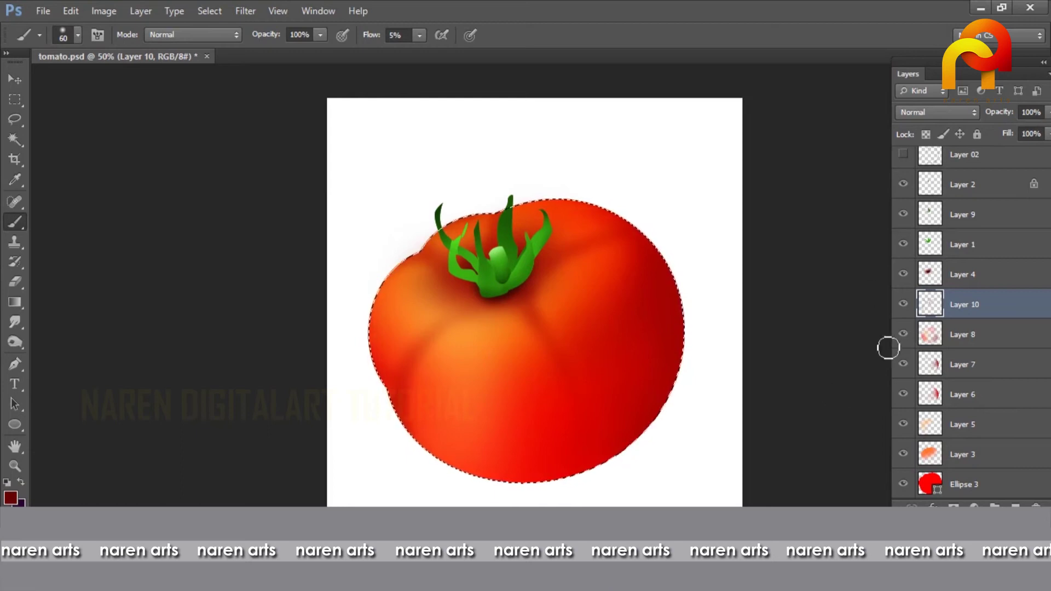
# - Shade the tomato's right side on Layer 8 in dark red 650d0c with a 600 px brush at 5% flow, and deselect
pyautogui.click(981, 336)
pyautogui.click(11, 497)
pyautogui.click(762, 183)
pyautogui.click(742, 231)
pyautogui.click(933, 104)
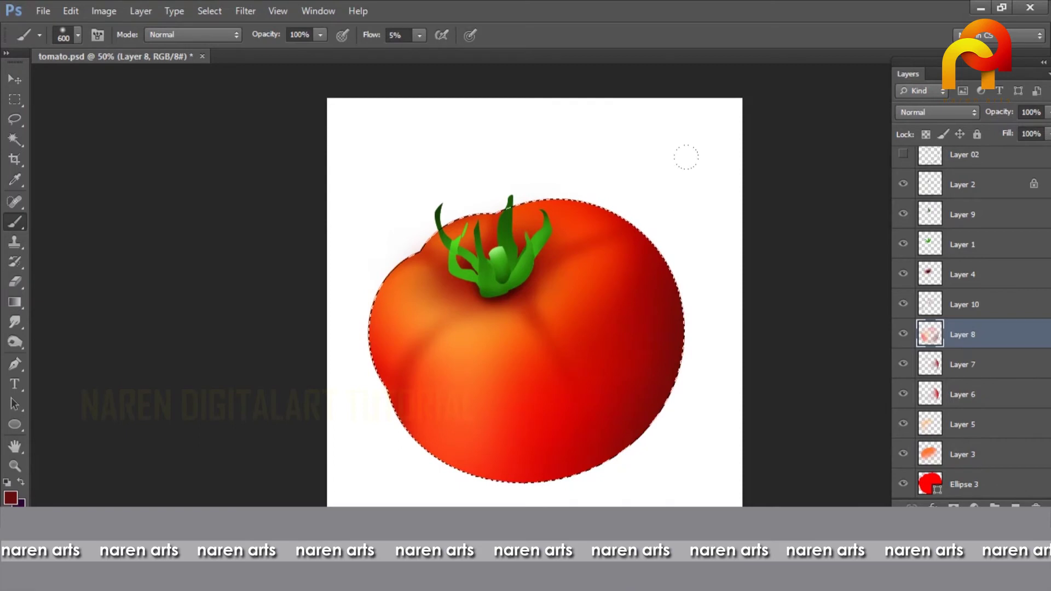
pyautogui.hotkey('ctrl', '[')
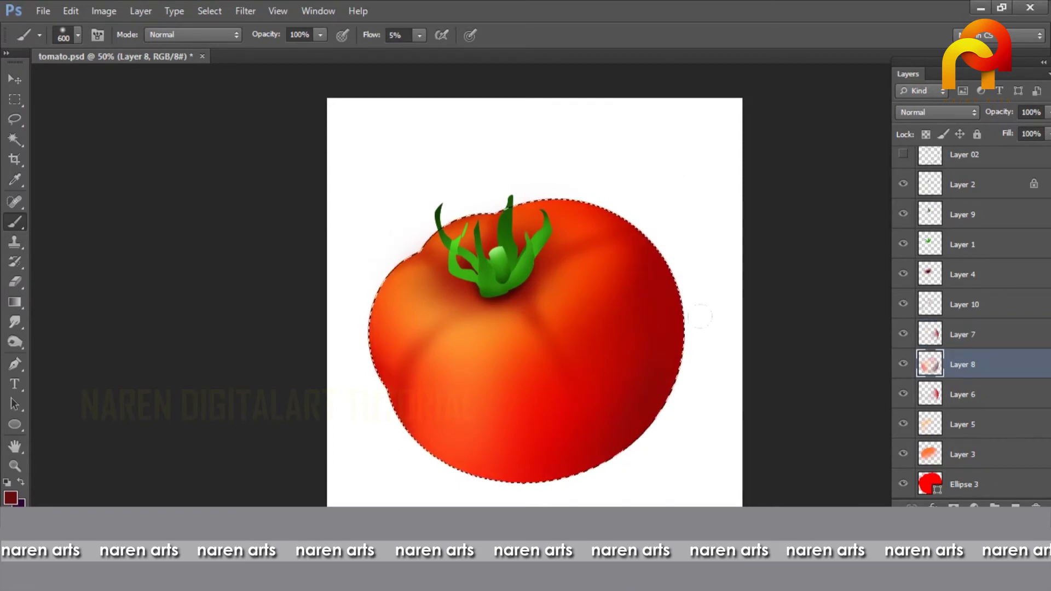
pyautogui.hotkey('ctrl', ']')
pyautogui.hotkey('ctrl', '-')
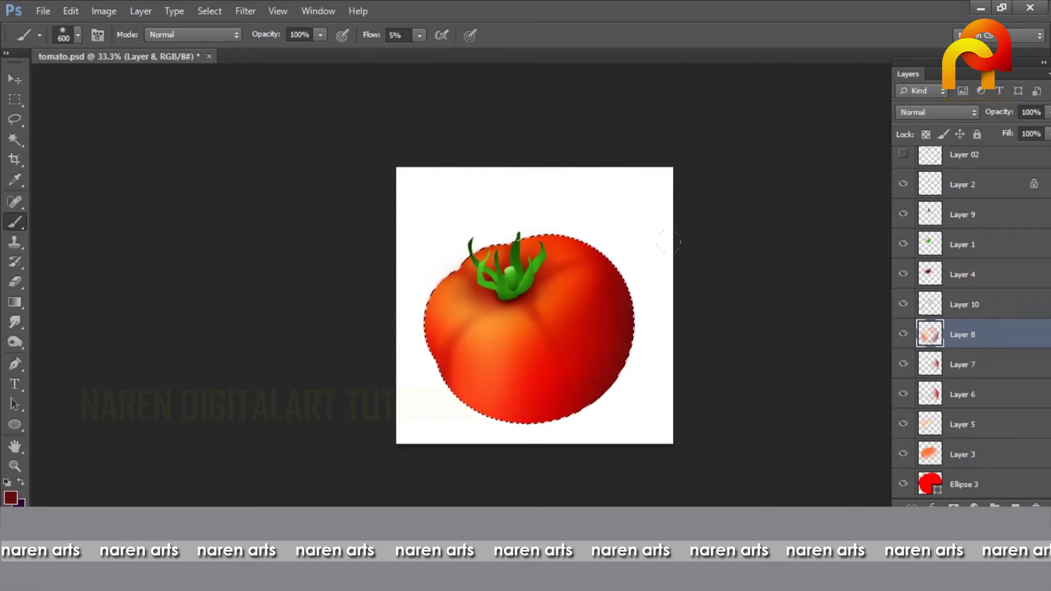
pyautogui.hotkey('ctrl', 'd')
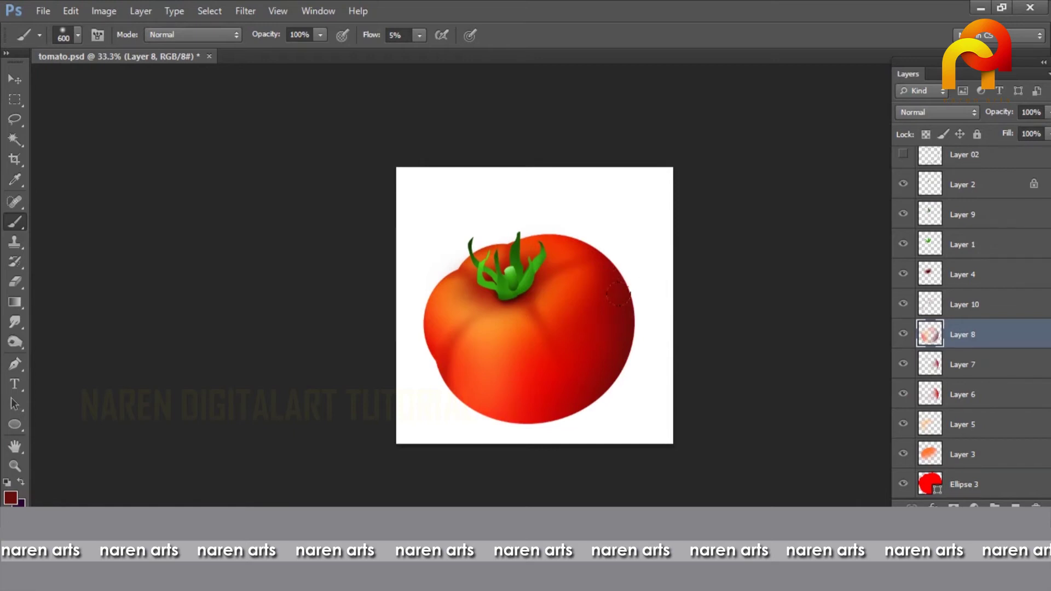
# - Add a new layer above Layer 10 and lasso four highlight shapes on the tomato's lobes around the calyx
pyautogui.click(1002, 309)
pyautogui.click(1014, 505)
pyautogui.press('l')
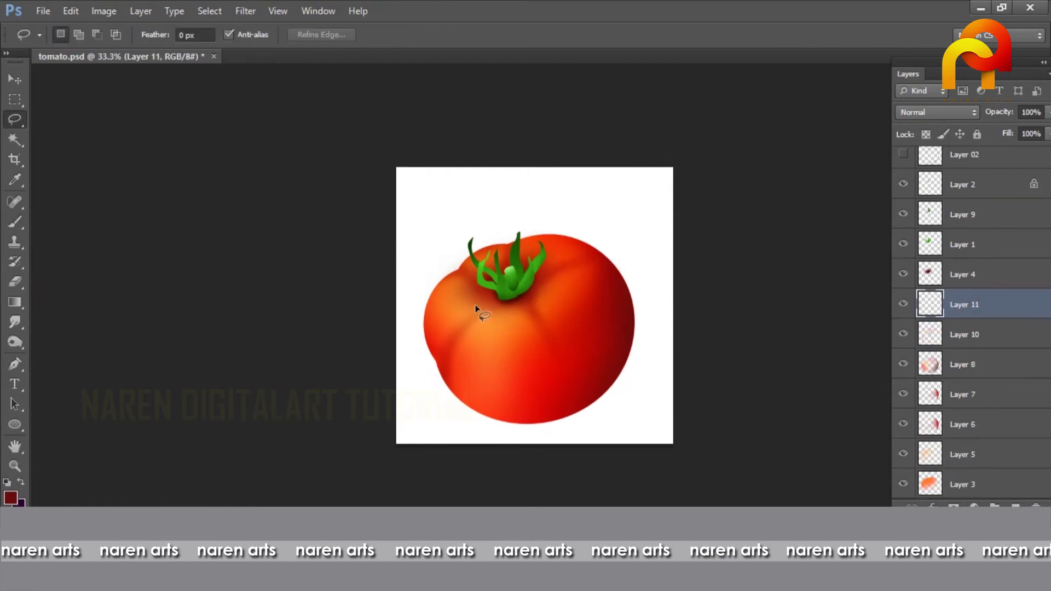
pyautogui.moveTo(458, 281)
pyautogui.mouseDown()
pyautogui.moveTo(430, 312)
pyautogui.moveTo(454, 318)
pyautogui.moveTo(460, 287)
pyautogui.moveTo(474, 337)
pyautogui.moveTo(515, 348)
pyautogui.moveTo(504, 313)
pyautogui.mouseUp()
pyautogui.hotkey('ctrl', 'd')
pyautogui.moveTo(465, 285)
pyautogui.mouseDown()
pyautogui.moveTo(431, 309)
pyautogui.moveTo(470, 304)
pyautogui.mouseUp()
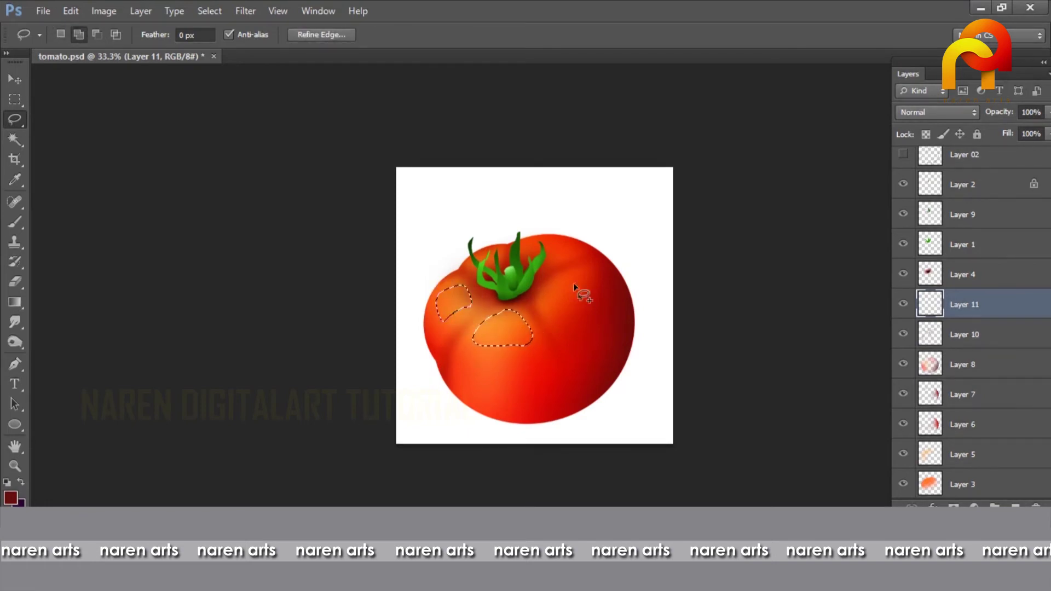
pyautogui.moveTo(558, 278)
pyautogui.mouseDown()
pyautogui.moveTo(543, 300)
pyautogui.moveTo(576, 308)
pyautogui.moveTo(554, 278)
pyautogui.moveTo(539, 244)
pyautogui.mouseUp()
# - Fill the four highlight selections with light orange ffb05c and deselect
pyautogui.click(11, 497)
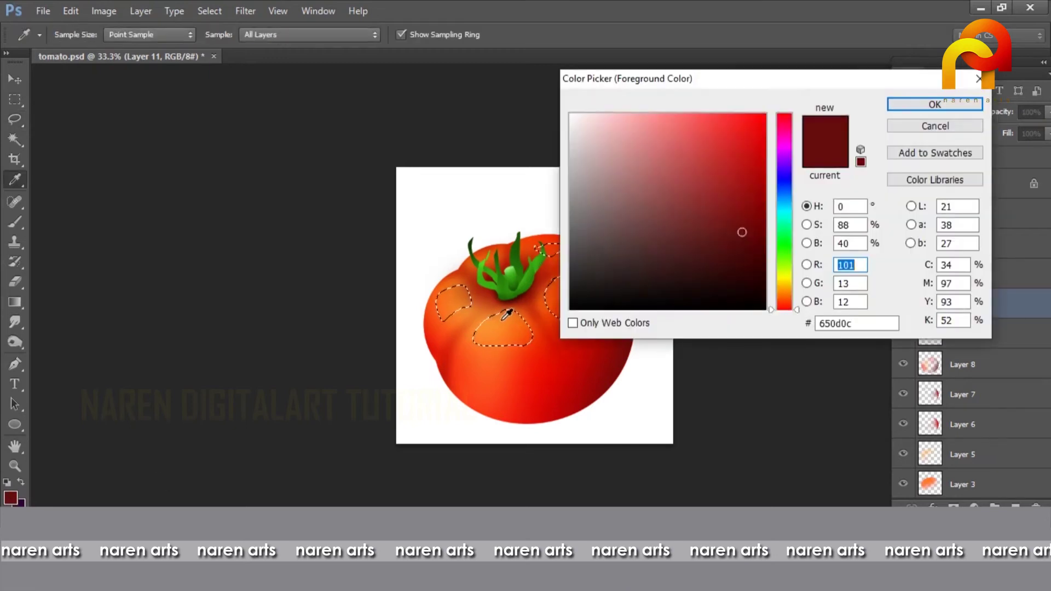
pyautogui.click(507, 311)
pyautogui.moveTo(772, 294); pyautogui.dragTo(770, 263)
pyautogui.moveTo(706, 122); pyautogui.dragTo(696, 104)
pyautogui.press('Return')
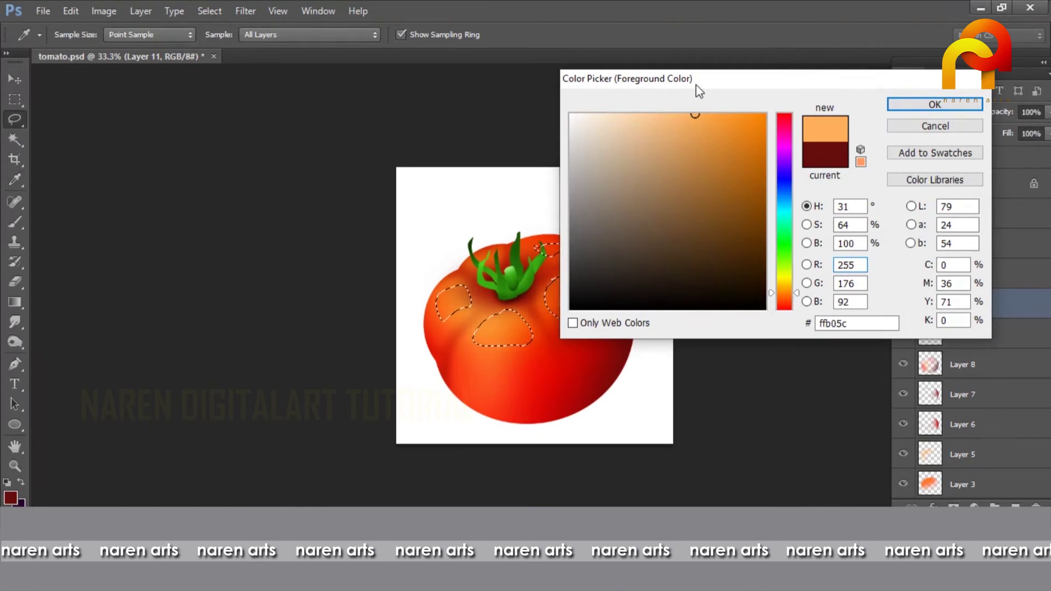
pyautogui.hotkey('alt', 'BackSpace')
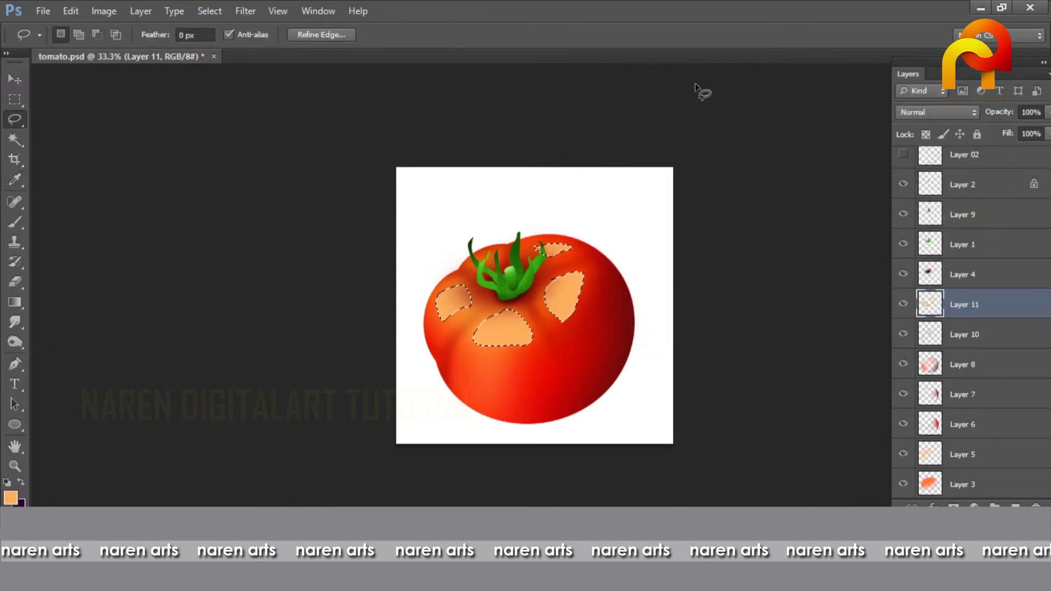
pyautogui.hotkey('ctrl', 'd')
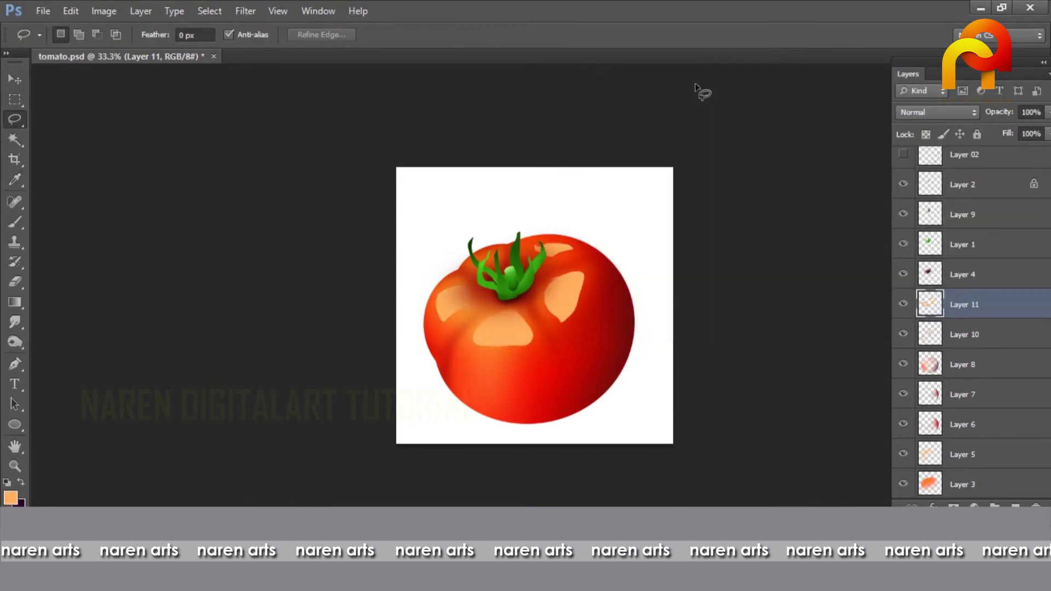
# - Move the highlight layer directly above Layer 4 and soften the highlights with a Gaussian Blur
pyautogui.hotkey('ctrl', ']')
pyautogui.hotkey('ctrl', ']')
pyautogui.hotkey('ctrl', '[')
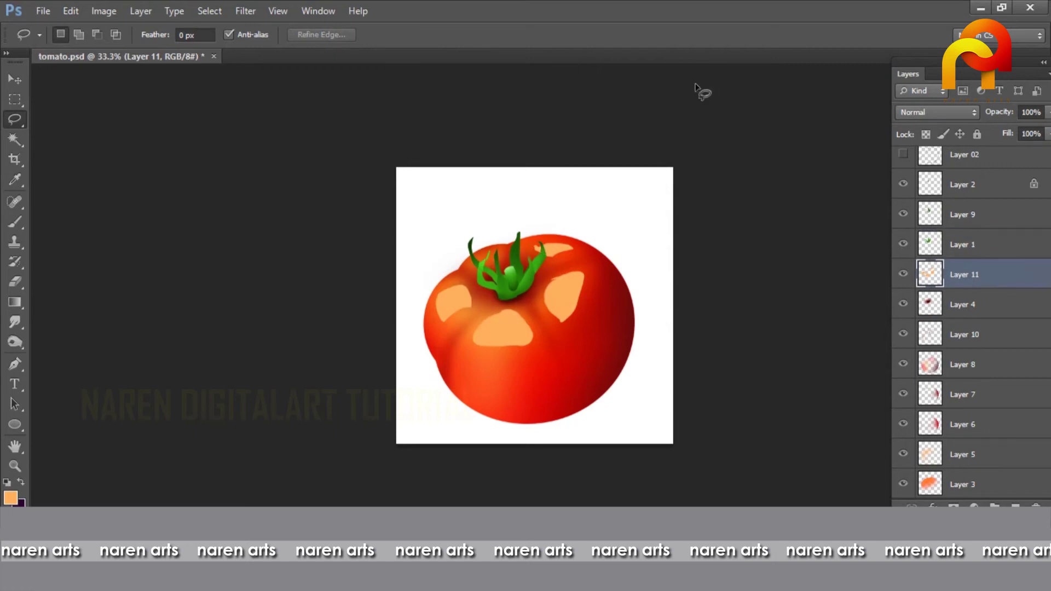
pyautogui.click(245, 11)
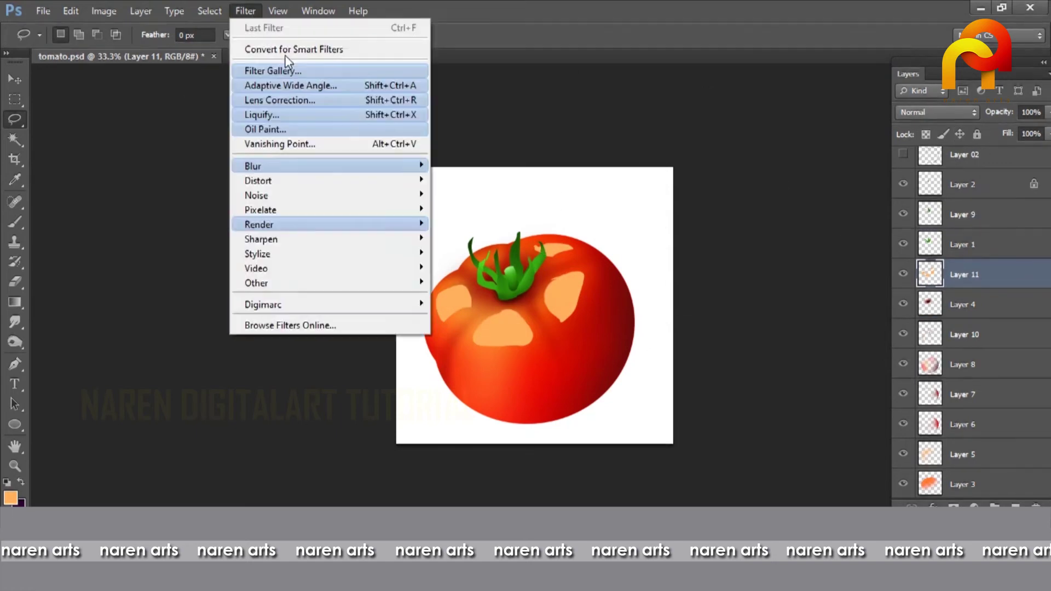
pyautogui.moveTo(423, 164)
pyautogui.click(514, 275)
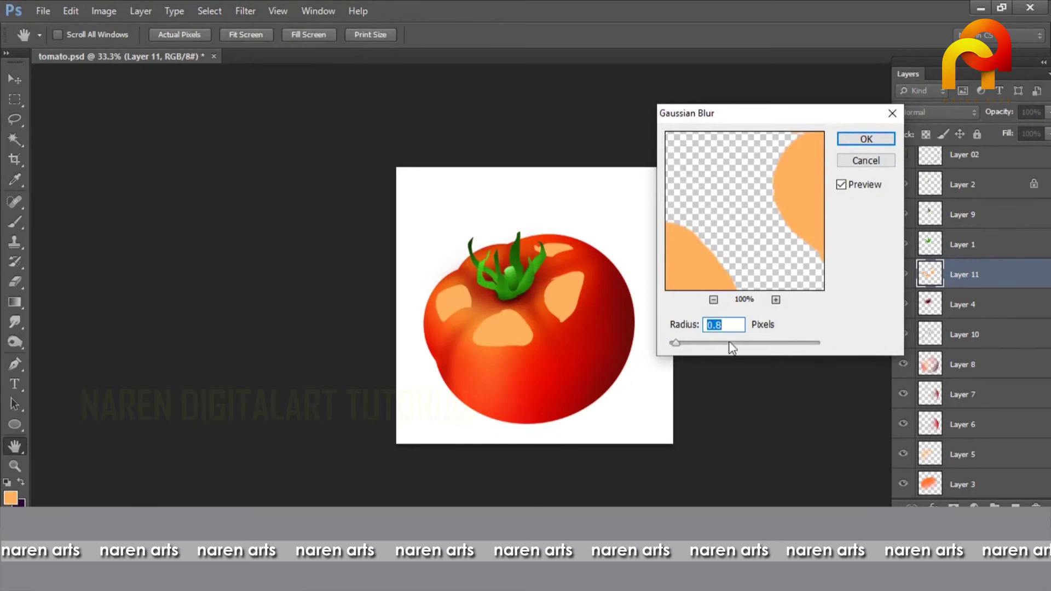
pyautogui.moveTo(728, 347)
pyautogui.mouseDown()
pyautogui.moveTo(749, 350)
pyautogui.moveTo(728, 350)
pyautogui.mouseUp()
pyautogui.press('Return')
# - Fade the top, right and front highlights on Layer 11 using a 484 px soft eraser at 8% flow
pyautogui.press('b')
pyautogui.press('e')
pyautogui.rightClick(622, 269)
pyautogui.moveTo(739, 308)
pyautogui.mouseDown()
pyautogui.moveTo(771, 307)
pyautogui.moveTo(762, 305)
pyautogui.mouseUp()
pyautogui.moveTo(555, 249)
pyautogui.mouseDown()
pyautogui.moveTo(507, 192)
pyautogui.moveTo(564, 312)
pyautogui.moveTo(489, 328)
pyautogui.moveTo(493, 345)
pyautogui.mouseUp()
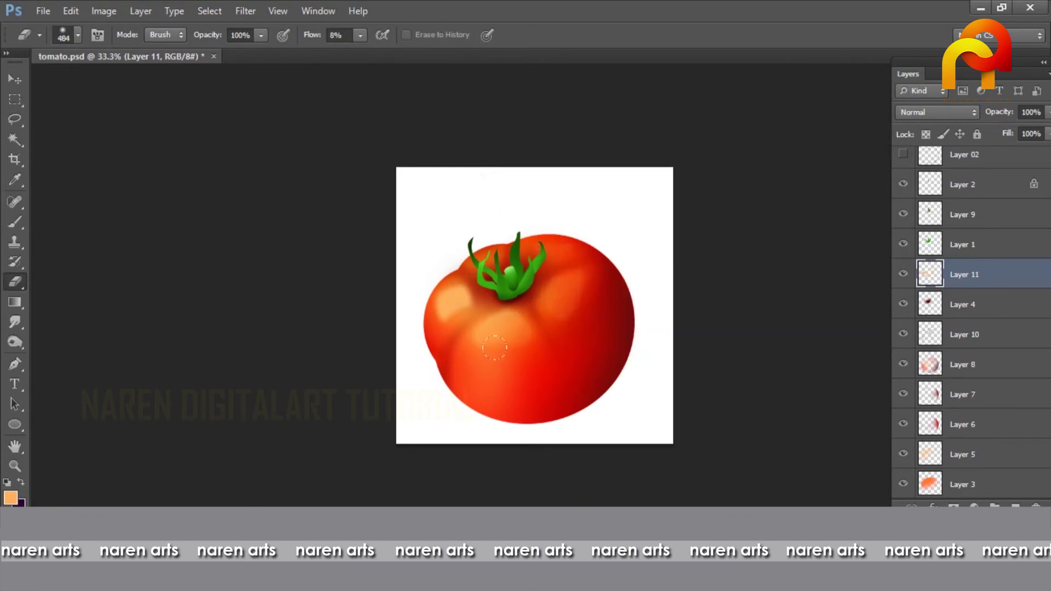
# - Fade the highlights on the front and side lobes of Layer 11 with a 250 px soft eraser at 8% flow
pyautogui.moveTo(509, 308)
pyautogui.mouseDown()
pyautogui.moveTo(465, 244)
pyautogui.moveTo(425, 263)
pyautogui.moveTo(463, 299)
pyautogui.mouseUp()
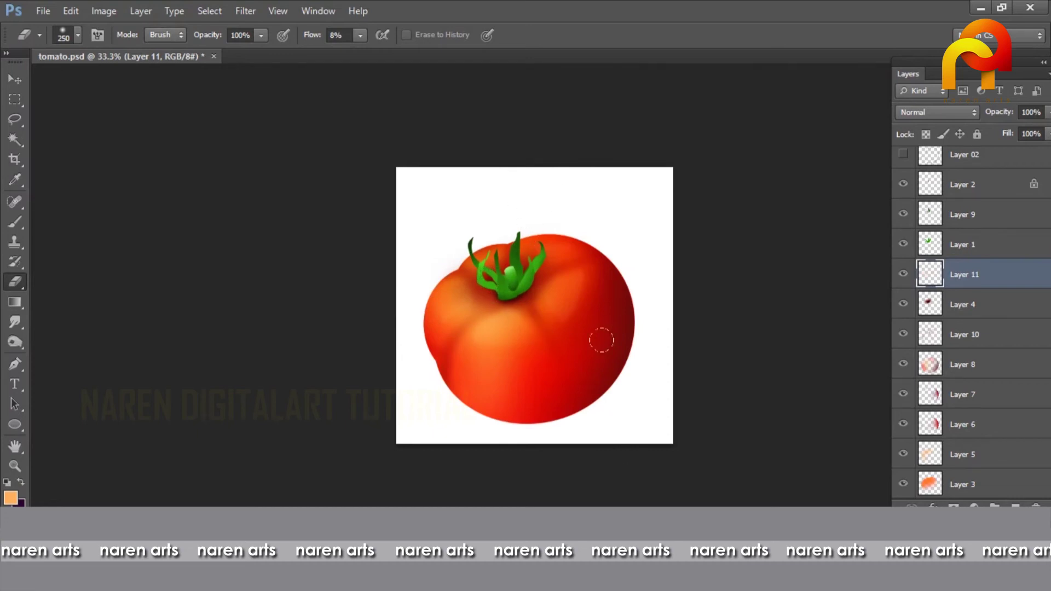
# - Add a new layer, fill a small lassoed highlight on the front lobe with lighter orange, and fade its lower part with the eraser
pyautogui.press('l')
pyautogui.click(1015, 506)
pyautogui.moveTo(497, 326)
pyautogui.mouseDown()
pyautogui.moveTo(501, 315)
pyautogui.moveTo(489, 349)
pyautogui.mouseUp()
pyautogui.moveTo(488, 348); pyautogui.dragTo(496, 331)
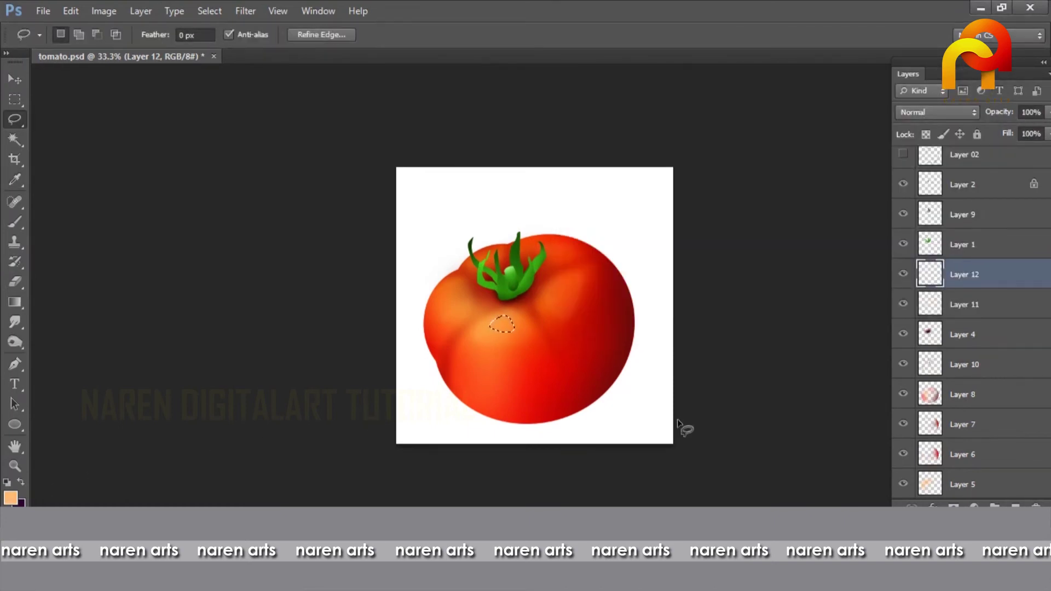
pyautogui.hotkey('alt', 'BackSpace')
pyautogui.hotkey('ctrl', 'd')
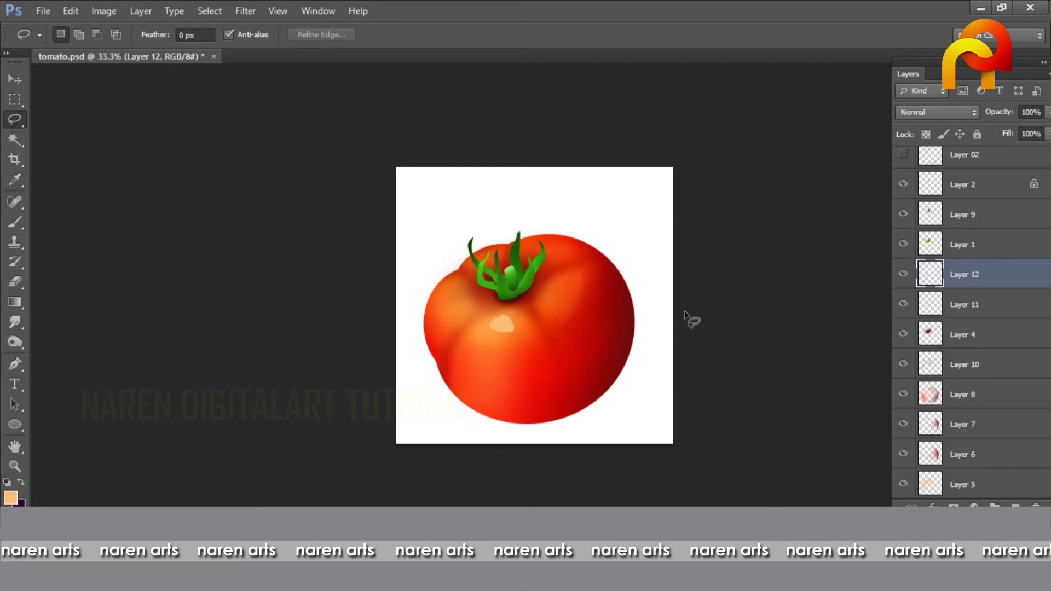
pyautogui.press('e')
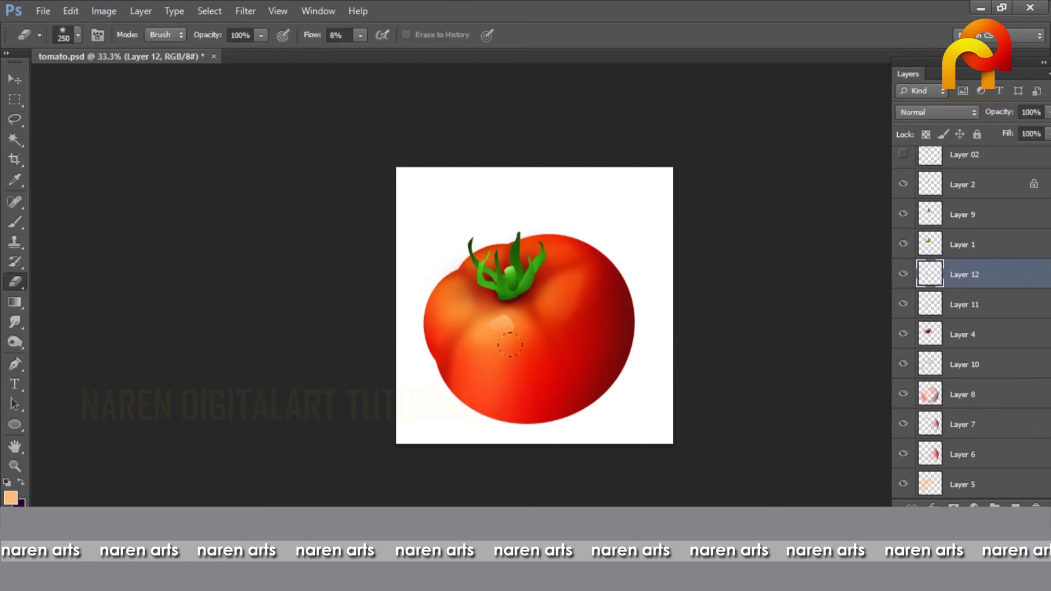
# - Lasso a small highlight on the tomato's left lobe, fill it with light orange, and fade it with the soft eraser
pyautogui.press('l')
pyautogui.moveTo(446, 305)
pyautogui.mouseDown()
pyautogui.moveTo(461, 323)
pyautogui.moveTo(385, 293)
pyautogui.mouseUp()
pyautogui.hotkey('ctrl', 'd')
pyautogui.press('b')
pyautogui.hotkey('ctrl', 'z')
pyautogui.press('e')
pyautogui.moveTo(422, 337)
pyautogui.mouseDown()
pyautogui.moveTo(410, 255)
pyautogui.moveTo(454, 354)
pyautogui.moveTo(442, 322)
pyautogui.moveTo(478, 245)
pyautogui.moveTo(472, 269)
pyautogui.mouseUp()
# - Set the lasso feather to 5 px, add a new layer, and lasso a broad area over the tomato's lower-right side
pyautogui.press('l')
pyautogui.click(195, 35)
pyautogui.write('5')
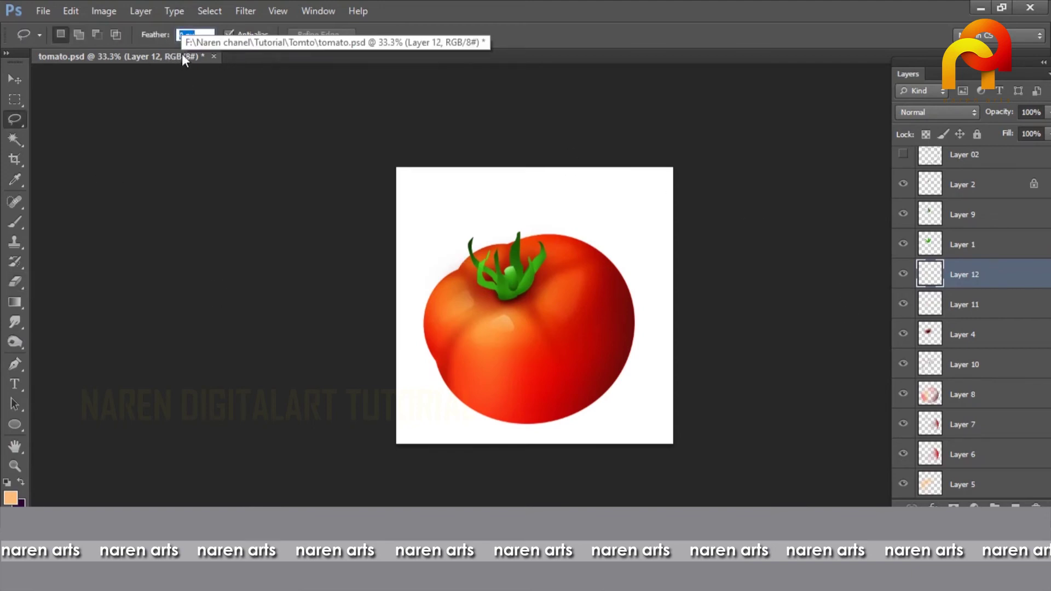
pyautogui.press('Return')
pyautogui.click(1015, 506)
pyautogui.moveTo(637, 272)
pyautogui.mouseDown()
pyautogui.moveTo(565, 343)
pyautogui.moveTo(672, 350)
pyautogui.moveTo(636, 262)
pyautogui.mouseUp()
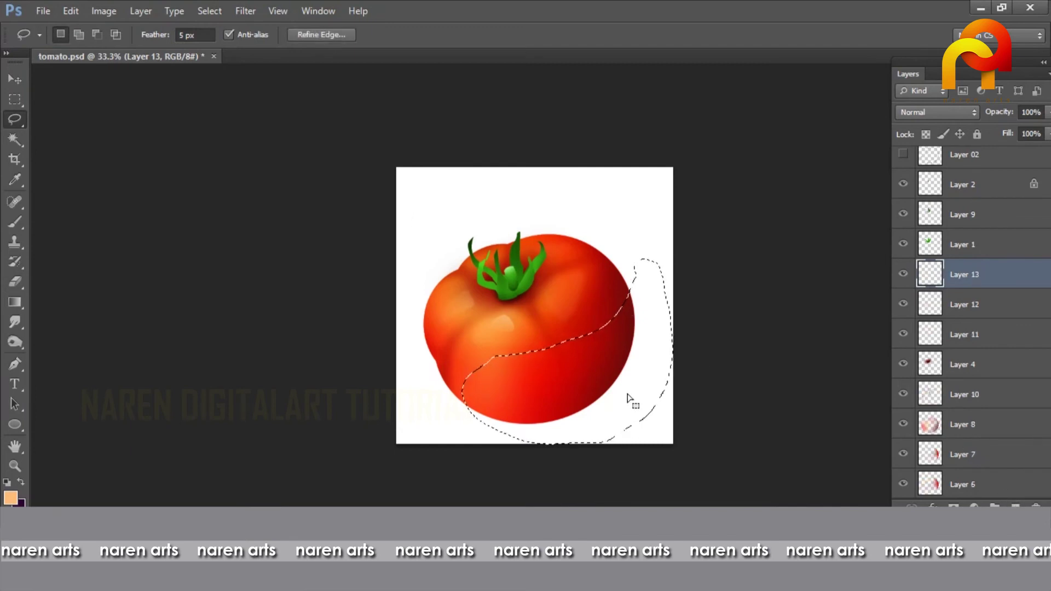
# - Sample orange f15c16 and brush it inside the selection's right side with a 400 px soft brush at 5% flow
pyautogui.press('b')
pyautogui.click(10, 498)
pyautogui.click(556, 294)
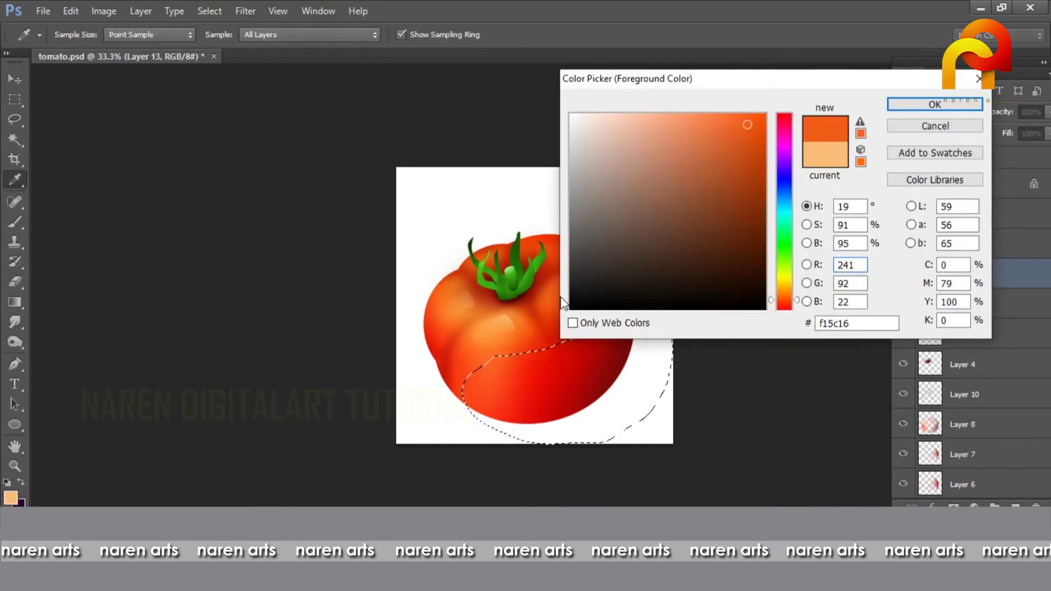
pyautogui.press('Return')
pyautogui.moveTo(636, 368)
pyautogui.mouseDown()
pyautogui.moveTo(649, 307)
pyautogui.moveTo(629, 391)
pyautogui.mouseUp()
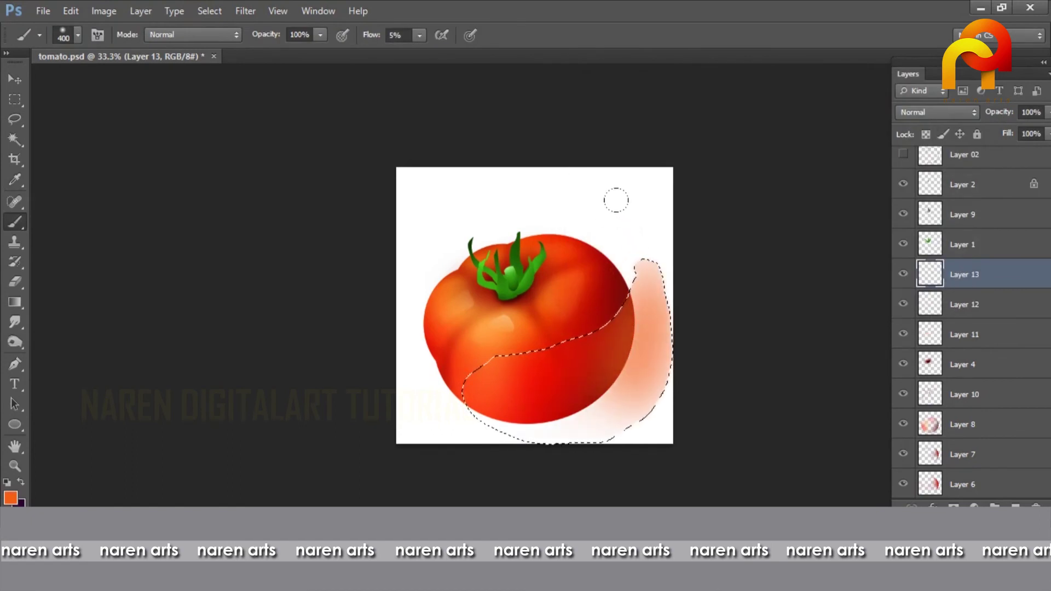
# - Undo the orange brushing with its selection and lasso a narrower area over the tomato's lower-right side
pyautogui.hotkey('ctrl', 'd')
pyautogui.hotkey('ctrl', 'alt', 'z')
pyautogui.hotkey('ctrl', 'alt', 'z')
pyautogui.hotkey('ctrl', 'alt', 'z')
pyautogui.press('l')
pyautogui.moveTo(635, 296)
pyautogui.mouseDown()
pyautogui.moveTo(624, 327)
pyautogui.moveTo(580, 359)
pyautogui.moveTo(581, 431)
pyautogui.moveTo(635, 296)
pyautogui.mouseUp()
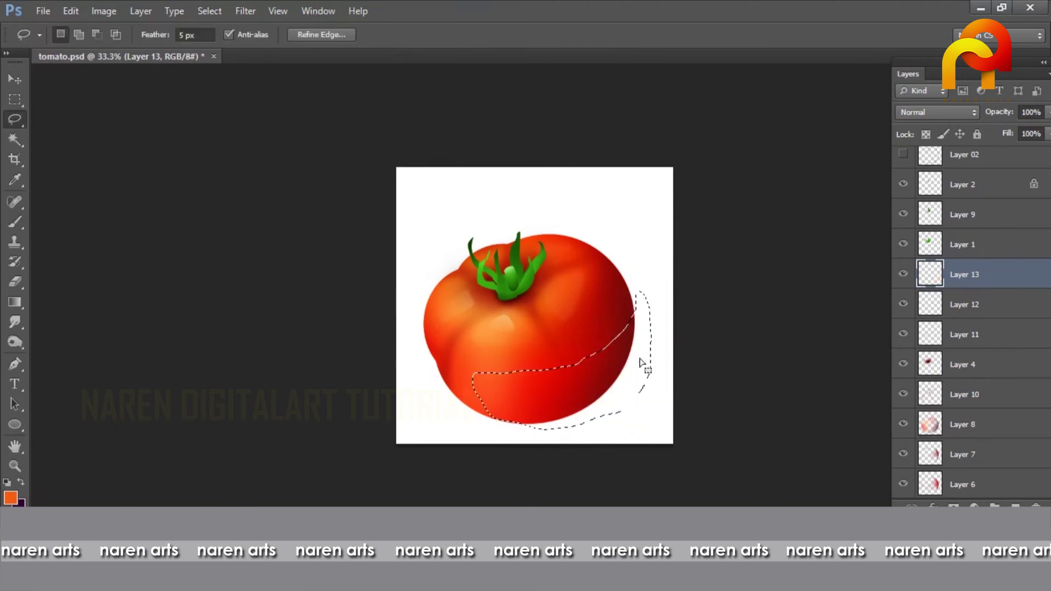
# - Brush soft orange reflected light inside the narrower selection with the 400 px brush at 5% flow and deselect
pyautogui.press('b')
pyautogui.moveTo(624, 394)
pyautogui.mouseDown()
pyautogui.moveTo(624, 225)
pyautogui.moveTo(579, 375)
pyautogui.moveTo(633, 403)
pyautogui.mouseUp()
pyautogui.hotkey('ctrl', 'd')
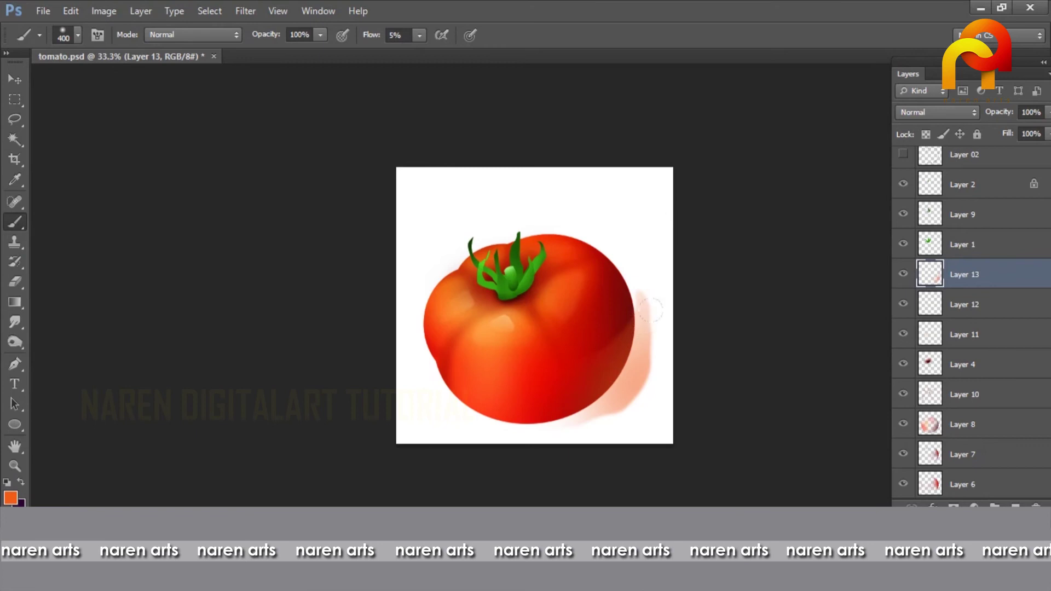
# - Strengthen the reflected light in the same selection with a brighter orange and soften its upper edge with a 250 px eraser at 8% flow
pyautogui.hotkey('ctrl', 'z')
pyautogui.click(10, 497)
pyautogui.click(731, 118)
pyautogui.press('Return')
pyautogui.moveTo(568, 338)
pyautogui.mouseDown()
pyautogui.moveTo(542, 347)
pyautogui.moveTo(607, 394)
pyautogui.mouseUp()
pyautogui.hotkey('ctrl', 'd')
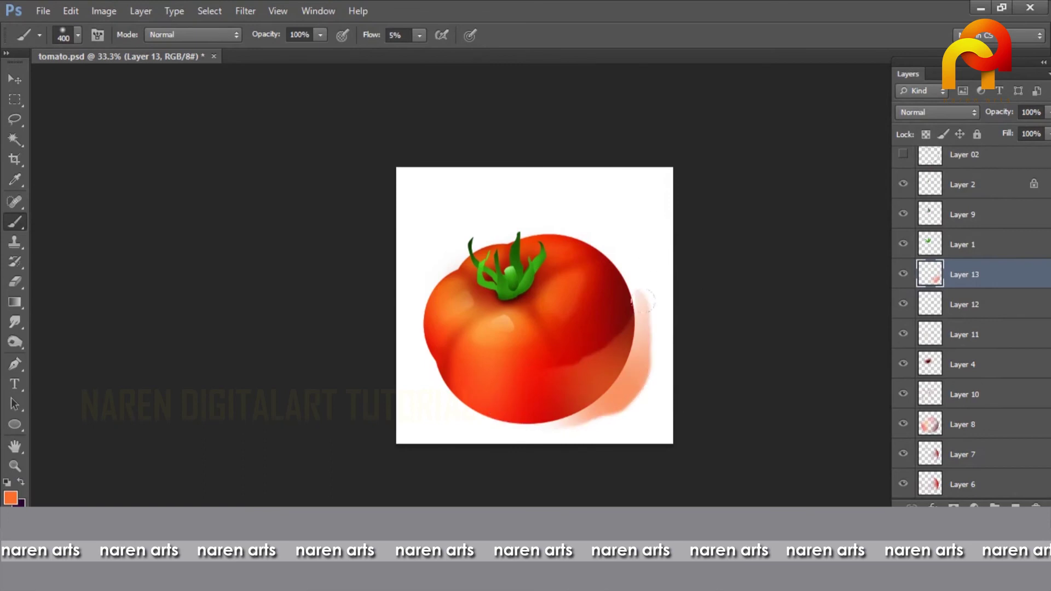
pyautogui.press('e')
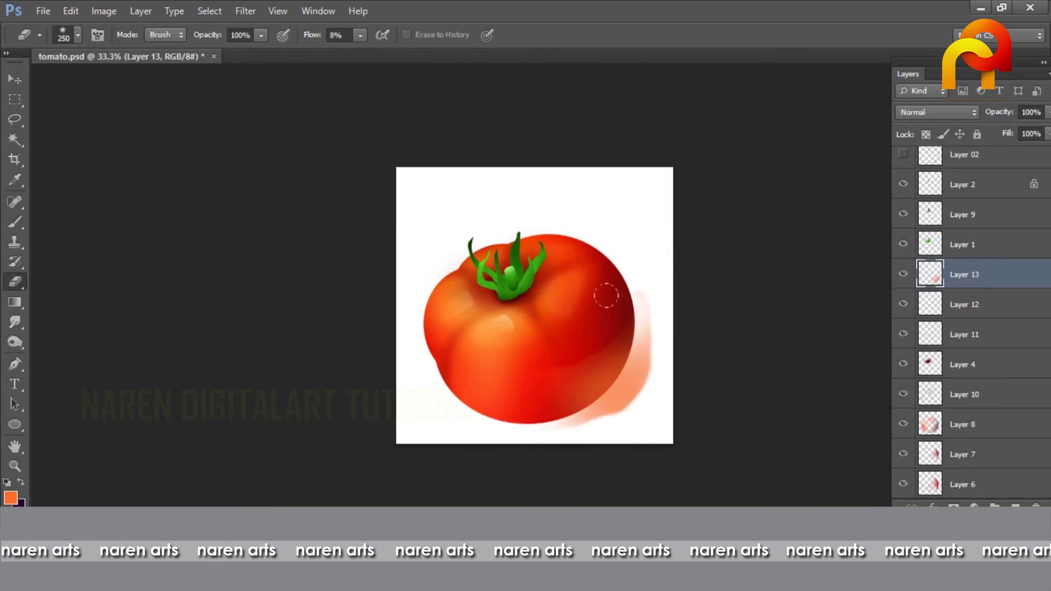
# - Delete the Layer 13 paint lying outside the tomato using the inverted Ellipse 3 outline as the selection, and save the file
pyautogui.moveTo(914, 62); pyautogui.dragTo(813, 58)
pyautogui.scroll(-4, 871, 268)
pyautogui.keyDown('ctrl'); pyautogui.click(828, 455); pyautogui.keyUp('ctrl')
pyautogui.scroll(3, 931, 249)
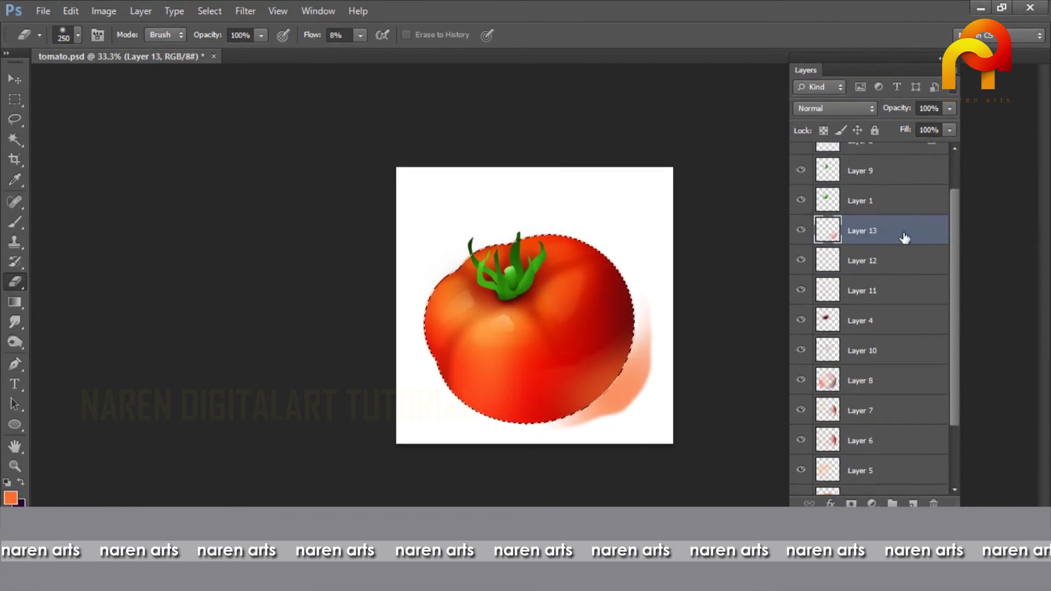
pyautogui.hotkey('ctrl', 'shift', 'i')
pyautogui.press('Delete')
pyautogui.hotkey('ctrl', 'd')
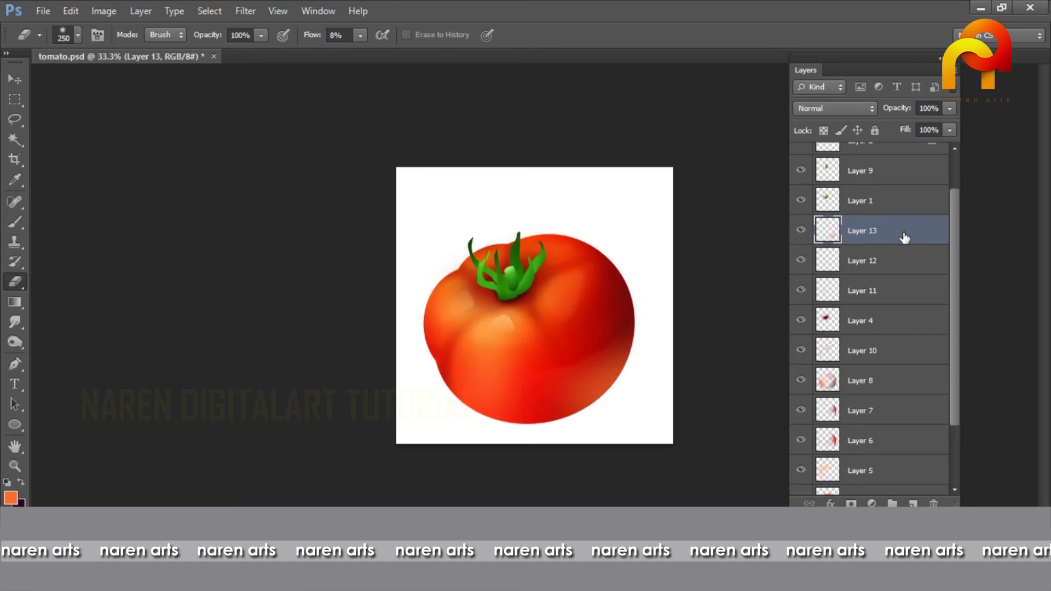
pyautogui.hotkey('ctrl', 's')
# - Load the Ellipse 3 outline as a selection and set the brush colour to a bright light orange
pyautogui.scroll(-3, 870, 355)
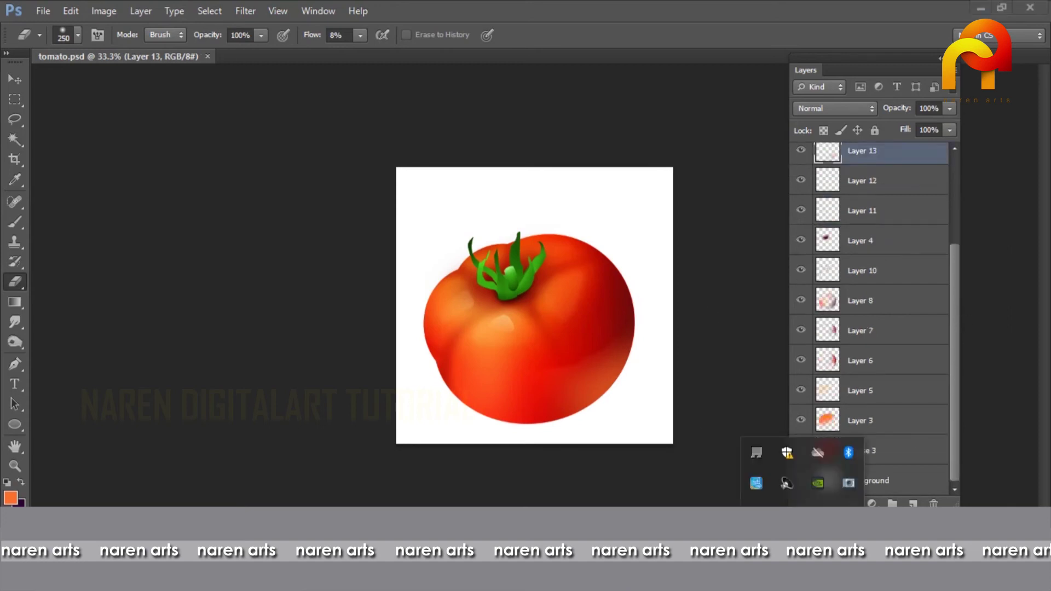
pyautogui.keyDown('ctrl'); pyautogui.click(827, 451); pyautogui.keyUp('ctrl')
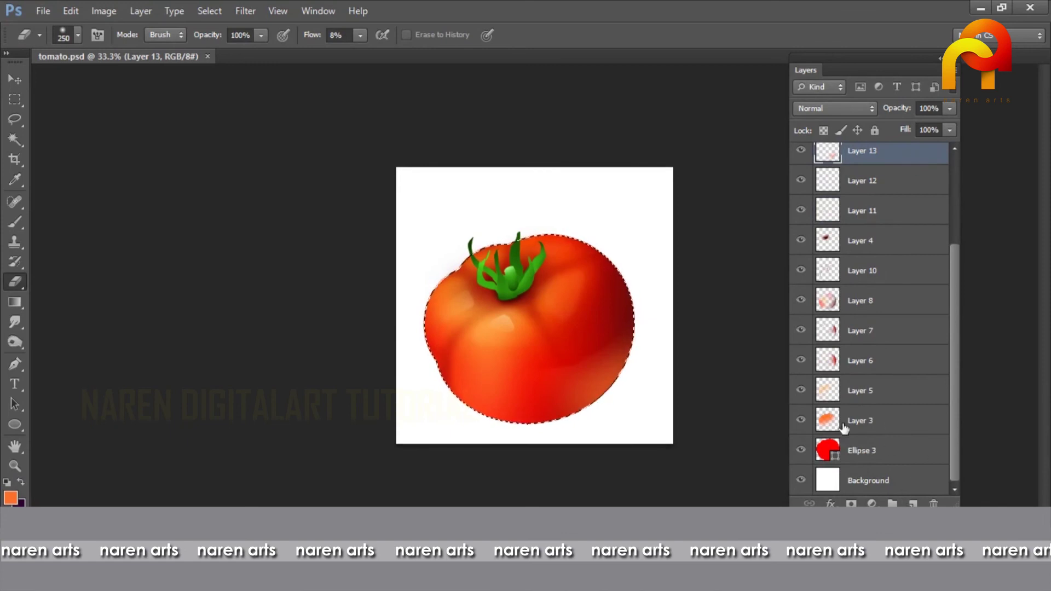
pyautogui.press('b')
pyautogui.click(10, 498)
pyautogui.click(573, 395)
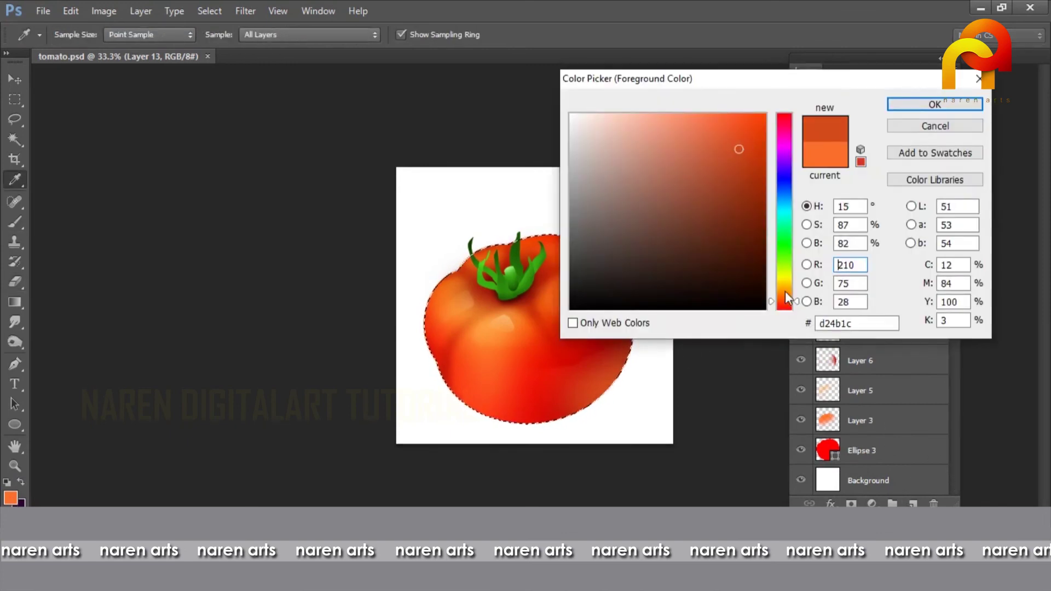
pyautogui.click(784, 295)
pyautogui.click(739, 127)
pyautogui.press('Return')
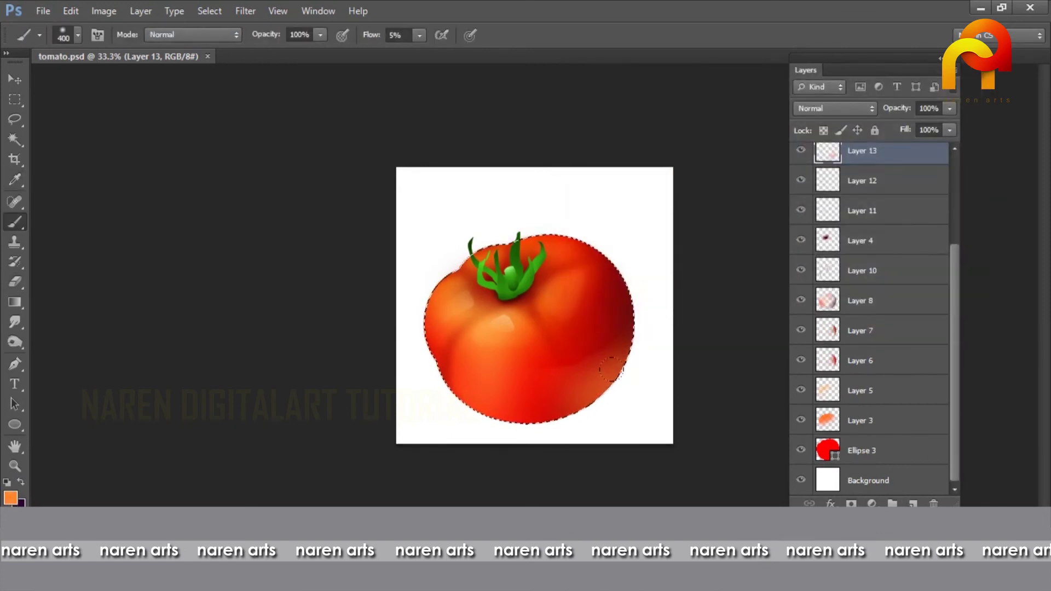
# - Brush light orange along the tomato's lower-right rim on Layer 13 with a 250 px brush, deselect, and save the file
pyautogui.press('[')
pyautogui.press('[')
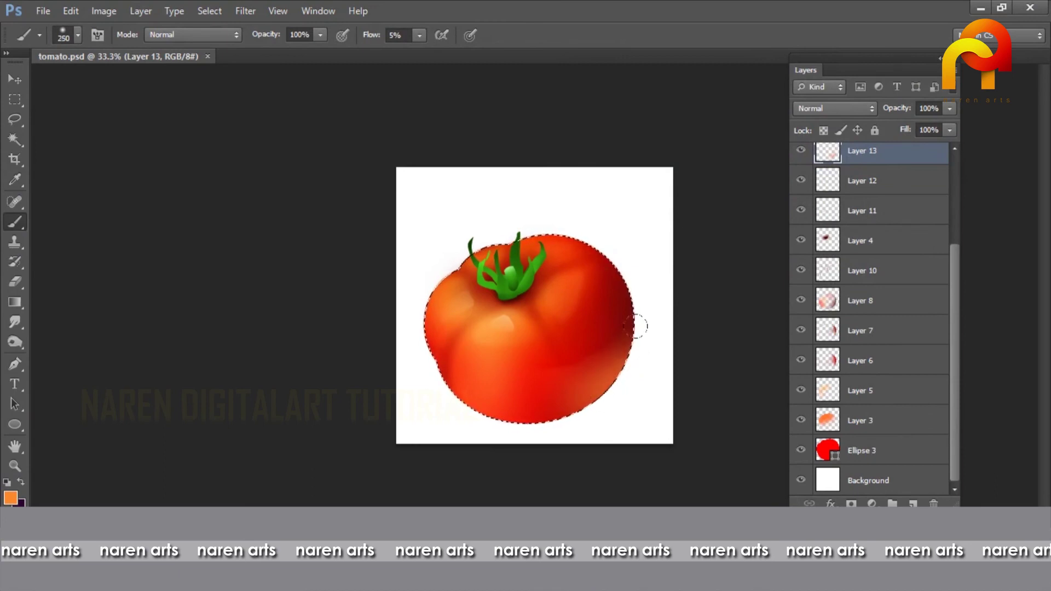
pyautogui.moveTo(635, 327); pyautogui.dragTo(631, 341)
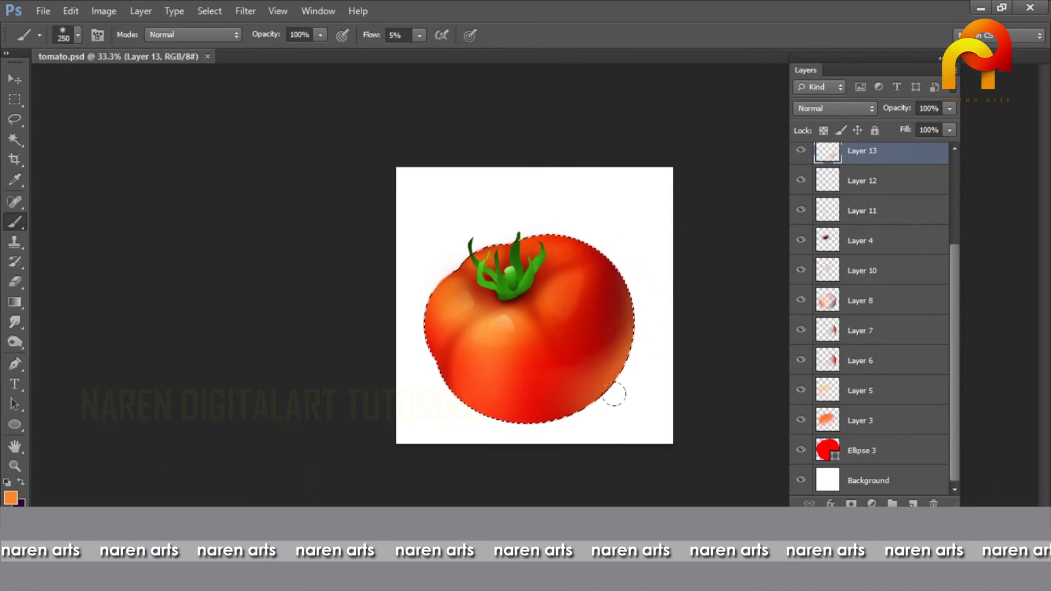
pyautogui.hotkey('ctrl', 'd')
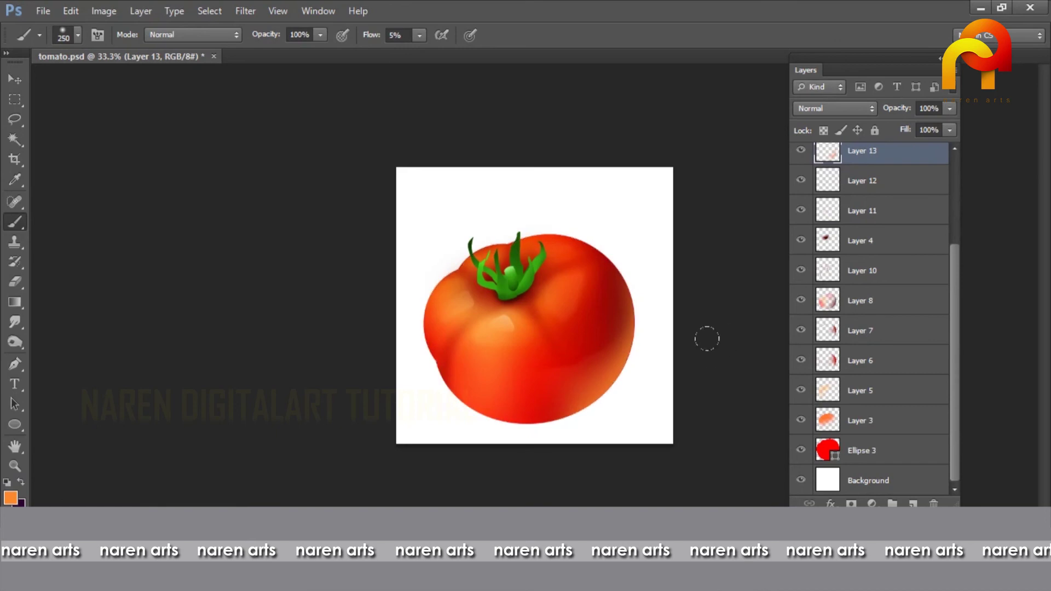
pyautogui.hotkey('ctrl', 's')
pyautogui.click(802, 575)
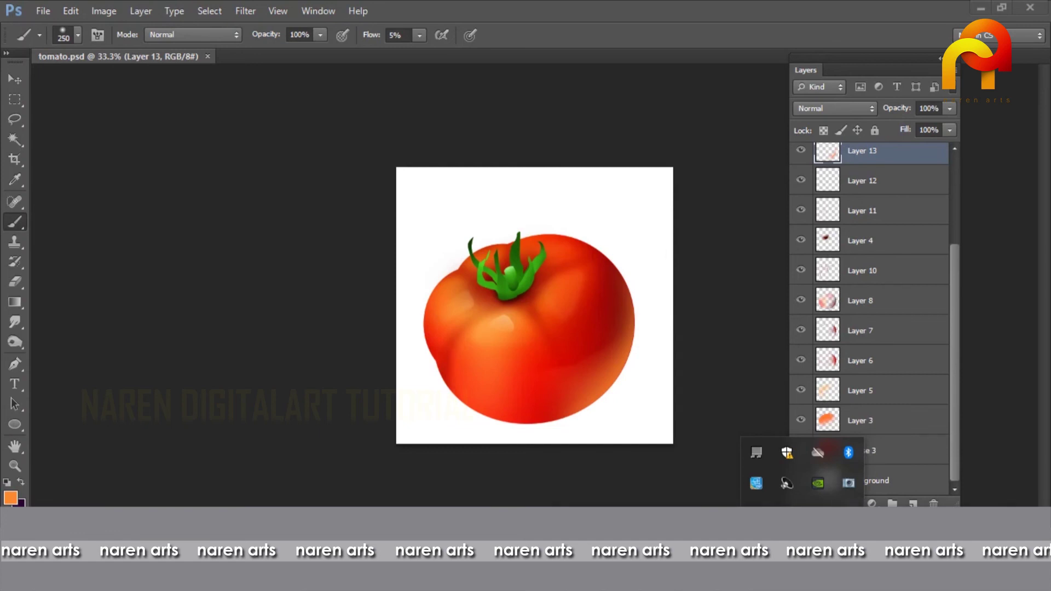
pyautogui.click(724, 323)
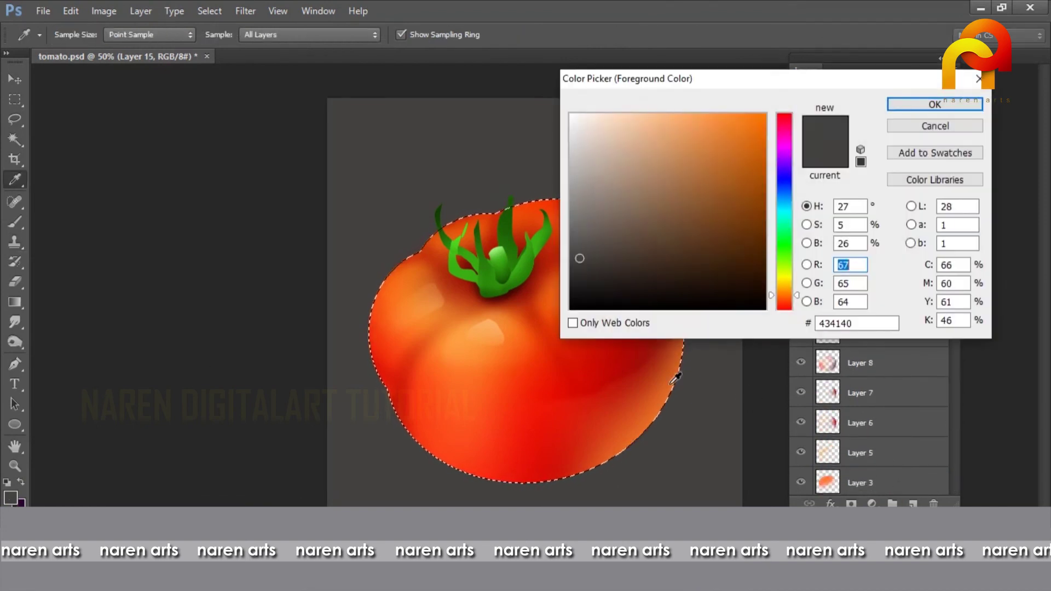
# - Try brushing a sampled light orange along the tomato's right rim on a separate layer
pyautogui.click(676, 378)
pyautogui.click(707, 117)
pyautogui.press('Return')
pyautogui.moveTo(414, 34); pyautogui.dragTo(375, 61)
pyautogui.rightClick(626, 254)
pyautogui.click(700, 382)
pyautogui.press('Return')
pyautogui.click(674, 412)
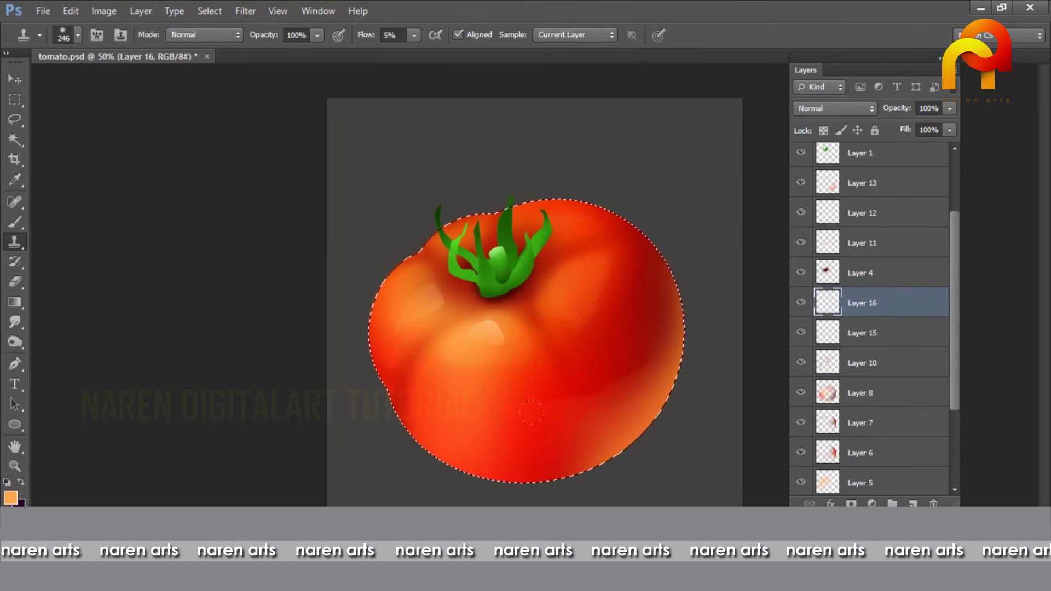
pyautogui.press('b')
pyautogui.moveTo(689, 310)
pyautogui.mouseDown()
pyautogui.moveTo(663, 230)
pyautogui.moveTo(680, 430)
pyautogui.mouseUp()
pyautogui.hotkey('ctrl', 'd')
# - Undo the light orange rim stroke together with its new layer
pyautogui.hotkey('ctrl', 'alt', 'z')
pyautogui.hotkey('ctrl', 'alt', 'z')
pyautogui.hotkey('ctrl', 'alt', 'z')
# - Set the brush colour to a deep dark red based on the tomato's shaded right side
pyautogui.click(11, 497)
pyautogui.moveTo(650, 76); pyautogui.dragTo(809, 98)
pyautogui.click(646, 309)
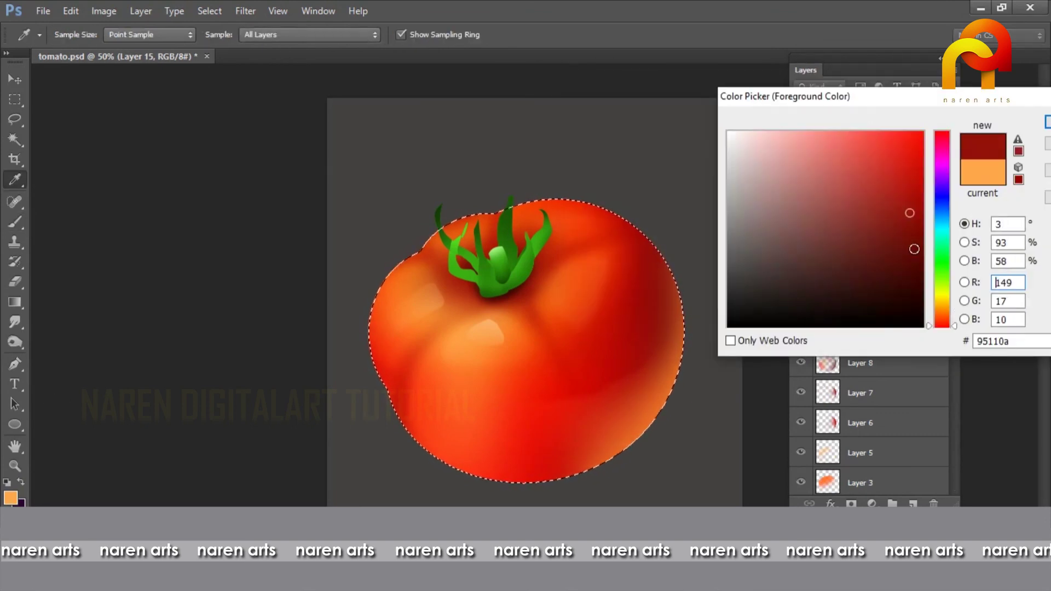
pyautogui.click(914, 249)
pyautogui.press('Return')
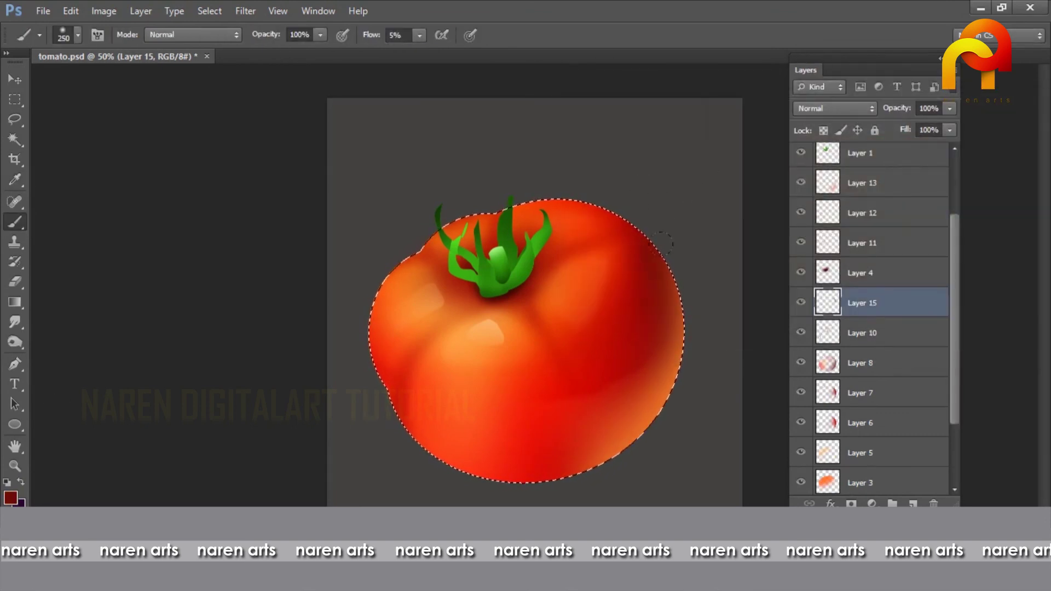
# - Replace Layer 15 with a new layer above Layer 13, brush dark and brighter red along the tomato's right edge, and deselect
pyautogui.click(913, 502)
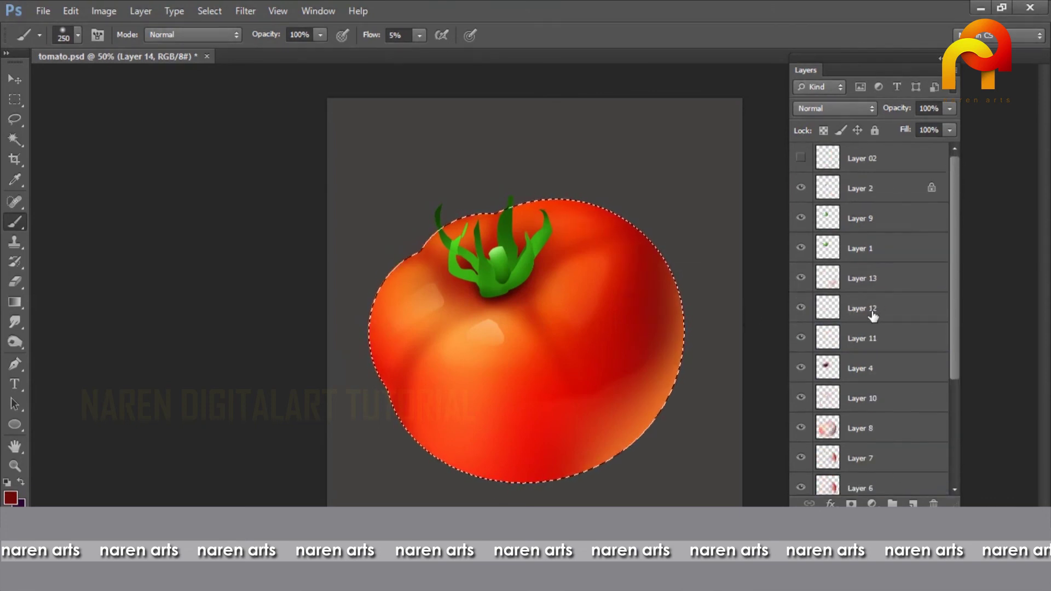
pyautogui.hotkey('ctrl', 'shift', 'alt', 'n')
pyautogui.moveTo(636, 239); pyautogui.dragTo(676, 383)
pyautogui.click(10, 497)
pyautogui.click(912, 208)
pyautogui.click(921, 181)
pyautogui.click(1042, 121)
pyautogui.hotkey('ctrl', 'd')
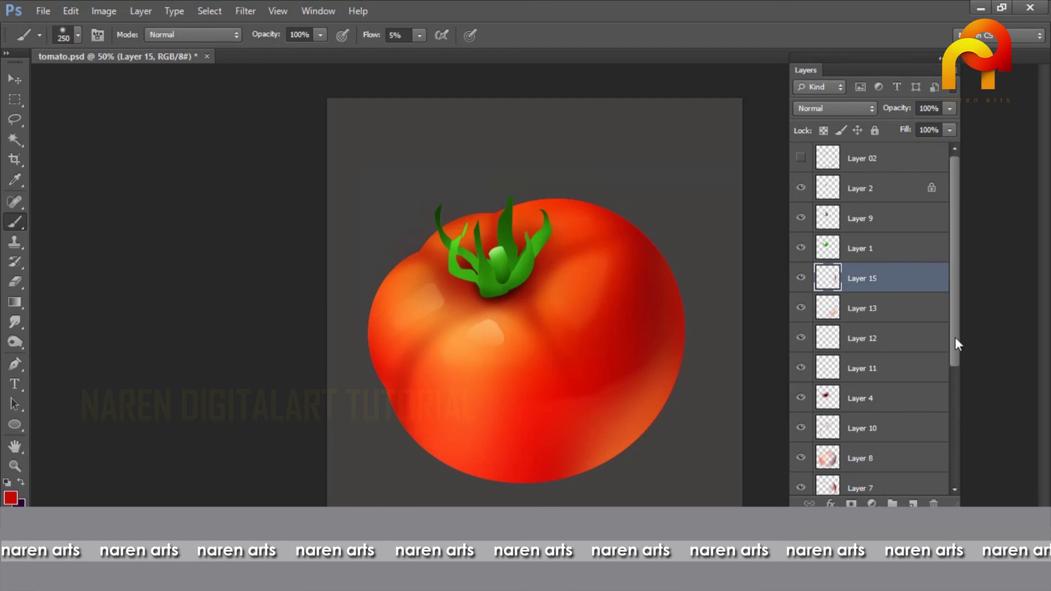
# - Add a new layer above Layer 14 and place a flat elliptical selection for the cast shadow beneath the tomato's lower-right side
pyautogui.moveTo(954, 344); pyautogui.dragTo(954, 455)
pyautogui.click(875, 451)
pyautogui.click(912, 503)
pyautogui.click(15, 100)
pyautogui.click(72, 113)
pyautogui.moveTo(448, 454); pyautogui.dragTo(722, 501)
pyautogui.moveTo(624, 474); pyautogui.dragTo(632, 457)
# - Fill the elliptical shadow selection with a very dark grey-brown and deselect
pyautogui.click(10, 497)
pyautogui.click(657, 162)
pyautogui.click(730, 287)
pyautogui.press('Return')
pyautogui.hotkey('alt', 'BackSpace')
pyautogui.hotkey('ctrl', 'd')
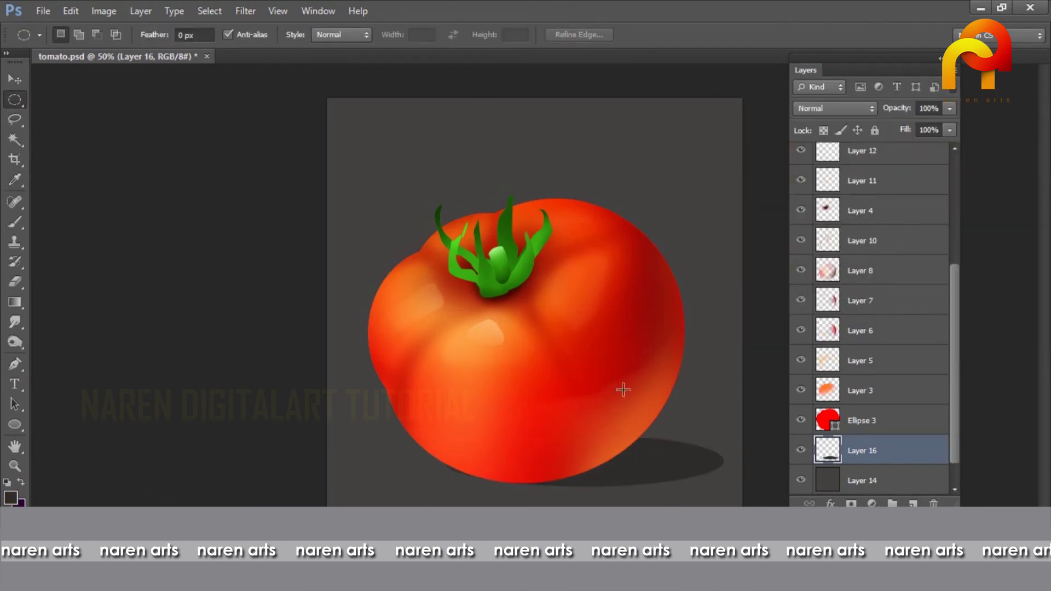
# - Fade the far end of the cast shadow with a 500 px soft eraser at 8% flow
pyautogui.press('b')
pyautogui.press('e')
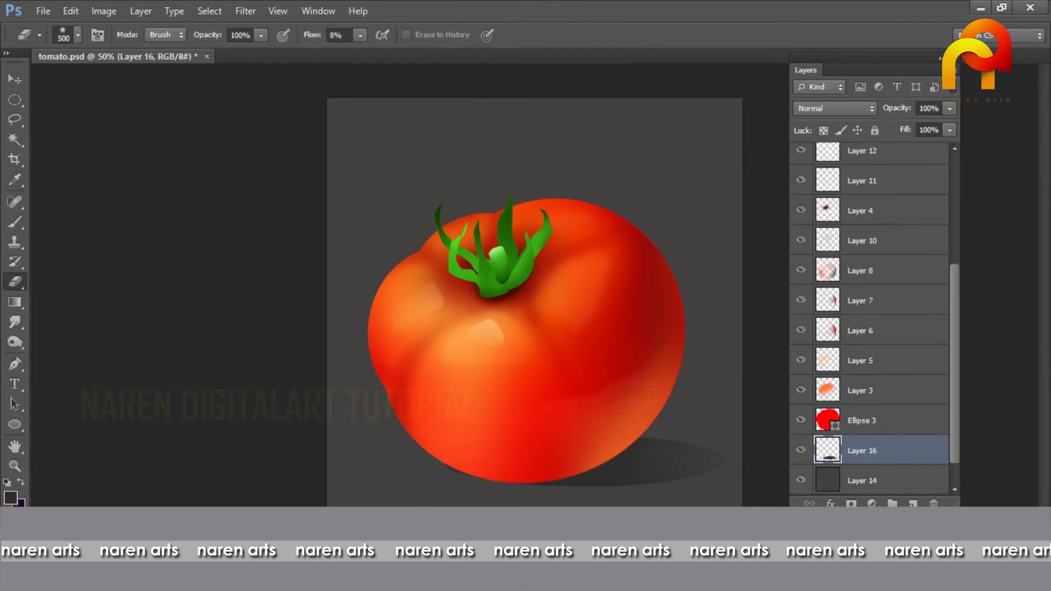
# - Lock the shadow layer's transparent pixels and darken the shadow near the tomato with a near-black 250 px brush at 5% flow
pyautogui.click(823, 130)
pyautogui.press('[')
pyautogui.press('[')
pyautogui.press('[')
pyautogui.press('b')
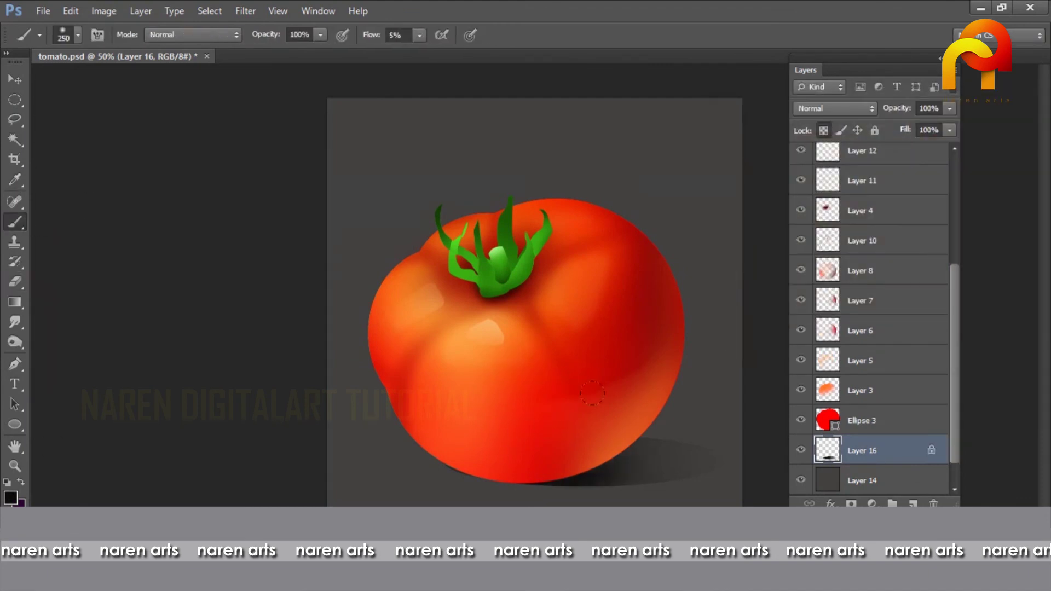
# - Group the tomato layers from Ellipse 3 through Layer 2 and duplicate the group
pyautogui.click(862, 420)
pyautogui.scroll(3, 899, 190)
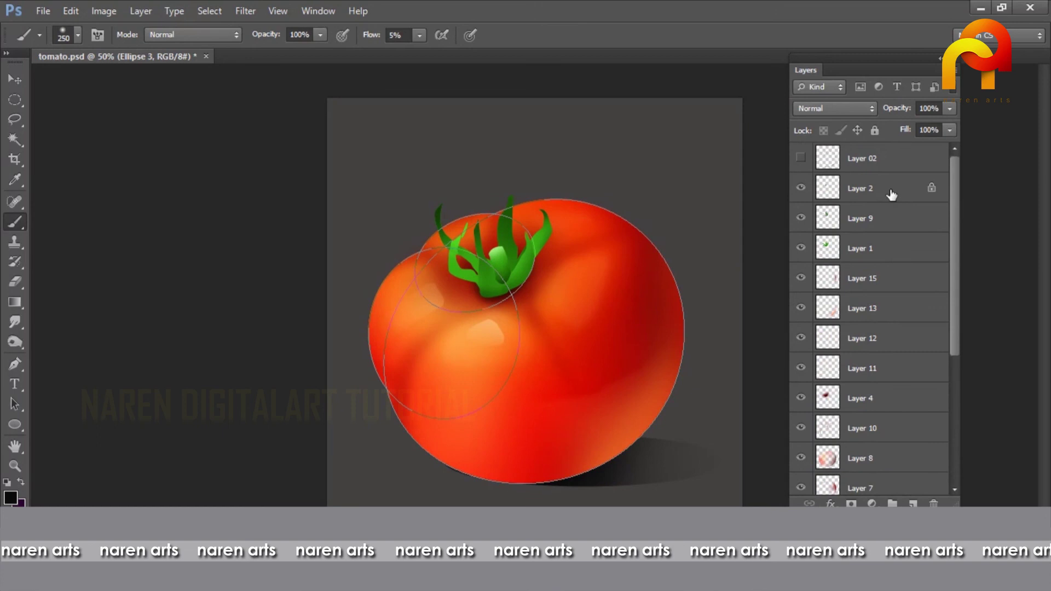
pyautogui.keyDown('shift'); pyautogui.click(891, 194); pyautogui.keyUp('shift')
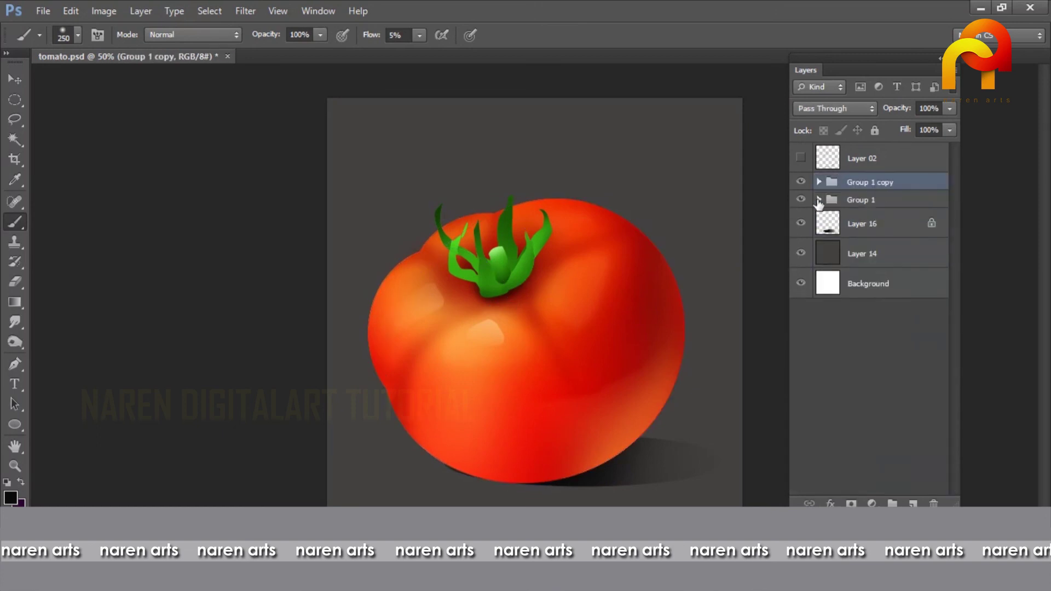
# - Convert the duplicated tomato group to a Smart Object and hide the original group
pyautogui.rightClick(862, 181)
pyautogui.click(908, 235)
# - Add a light blue Normal-mode inner shadow to the tomato Smart Object with 31% opacity, -58° angle, 10 px distance and 24 px size
pyautogui.rightClick(905, 189)
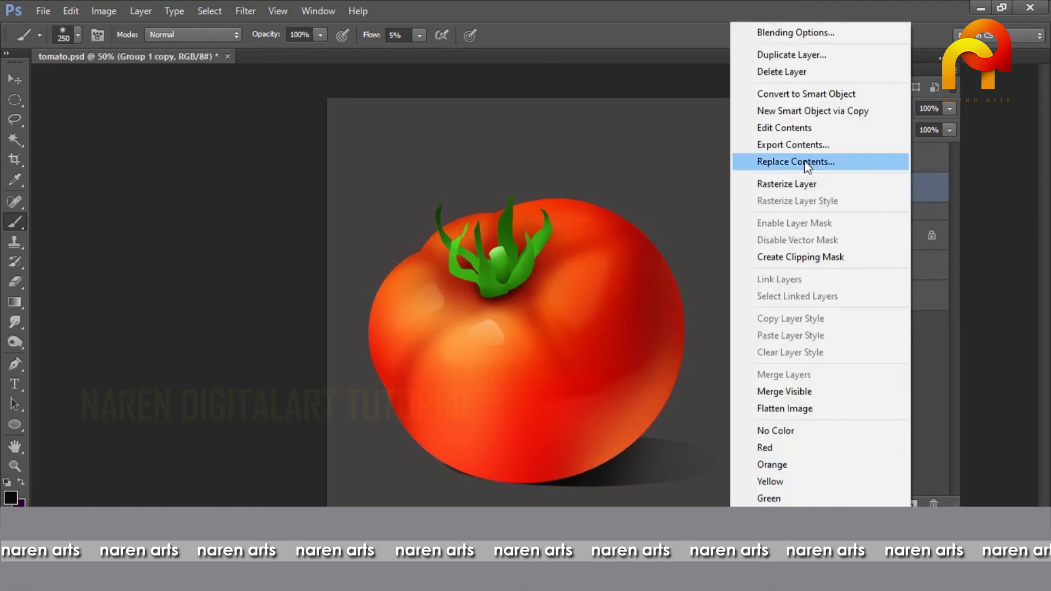
pyautogui.click(830, 503)
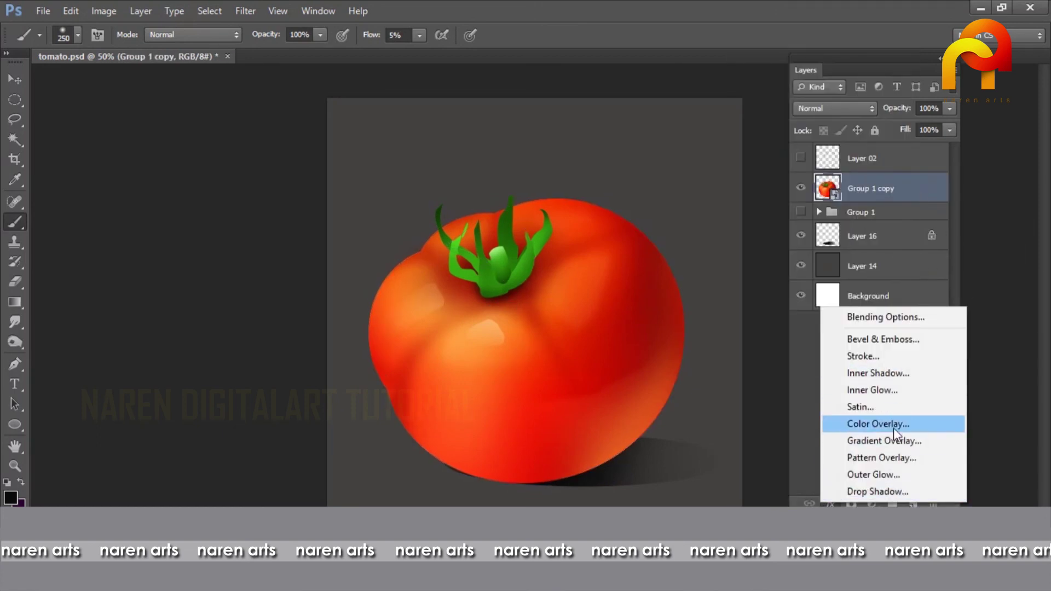
pyautogui.click(872, 374)
pyautogui.click(892, 166)
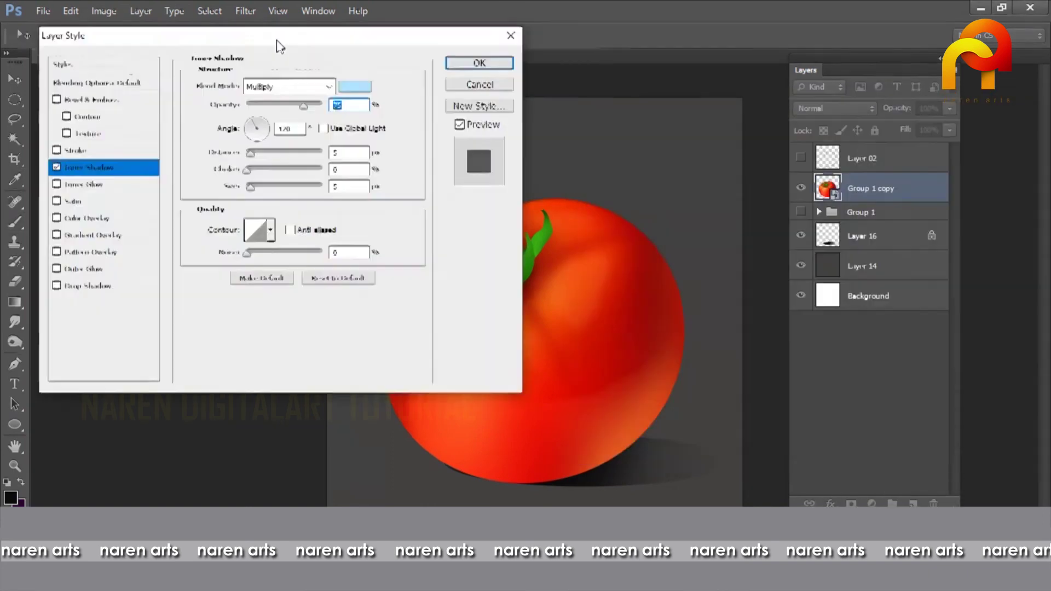
pyautogui.moveTo(277, 39); pyautogui.dragTo(286, 94)
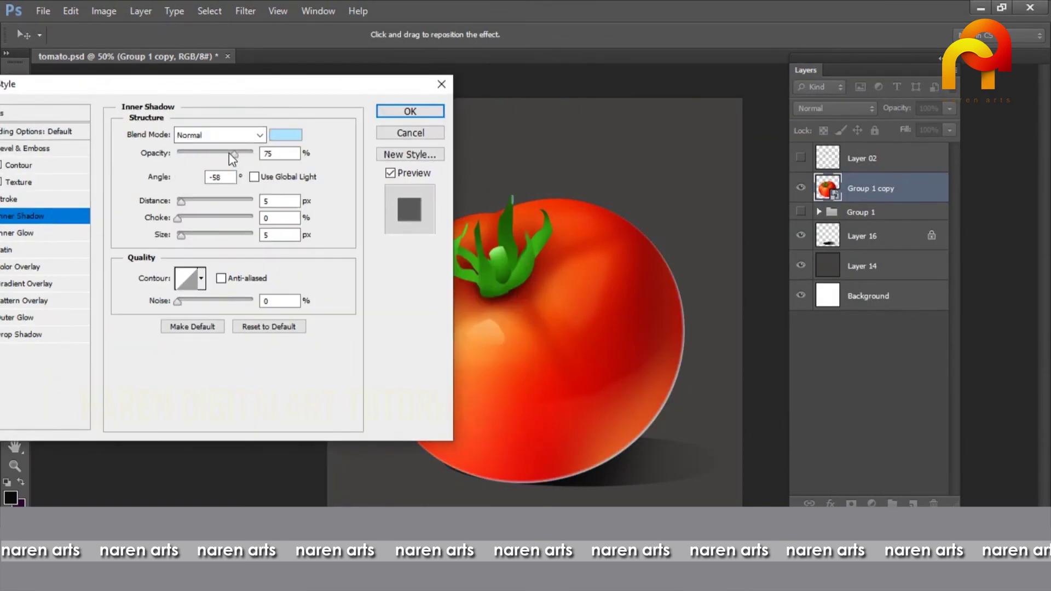
pyautogui.moveTo(229, 154); pyautogui.dragTo(214, 154)
pyautogui.moveTo(181, 234); pyautogui.dragTo(188, 234)
pyautogui.moveTo(273, 87); pyautogui.dragTo(212, 71)
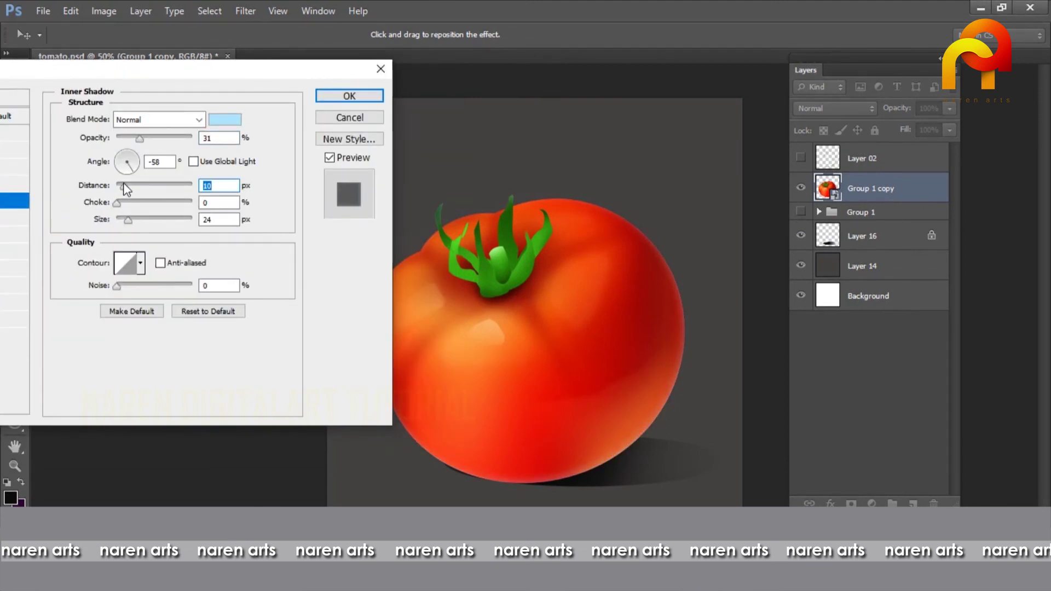
pyautogui.press('Return')
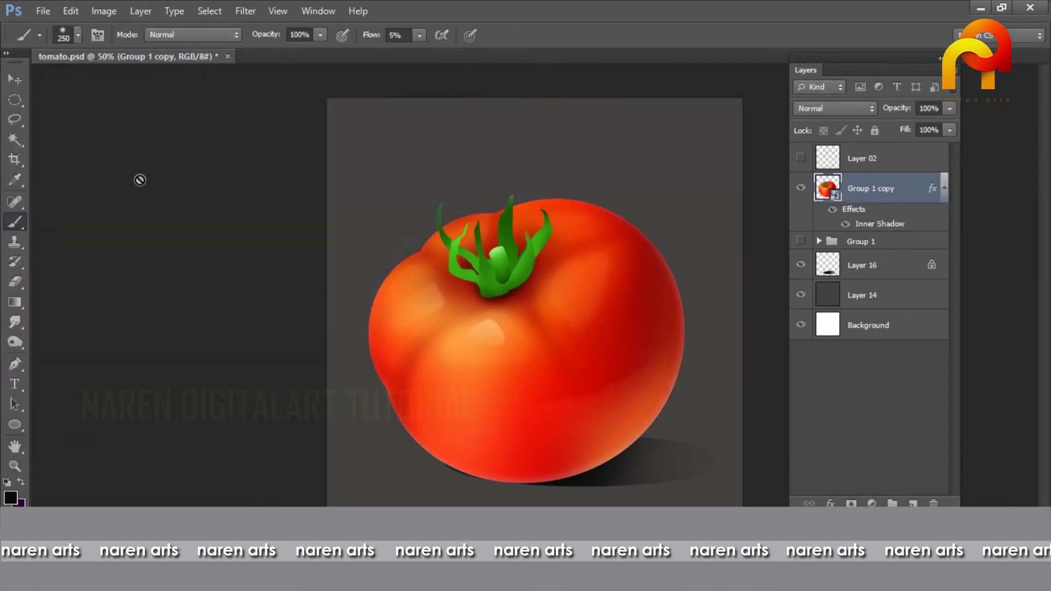
# - Create a new Smart Object via copy of the tomato and try a pure red inner shadow on it
pyautogui.rightClick(888, 193)
pyautogui.click(799, 112)
pyautogui.click(830, 504)
pyautogui.click(865, 375)
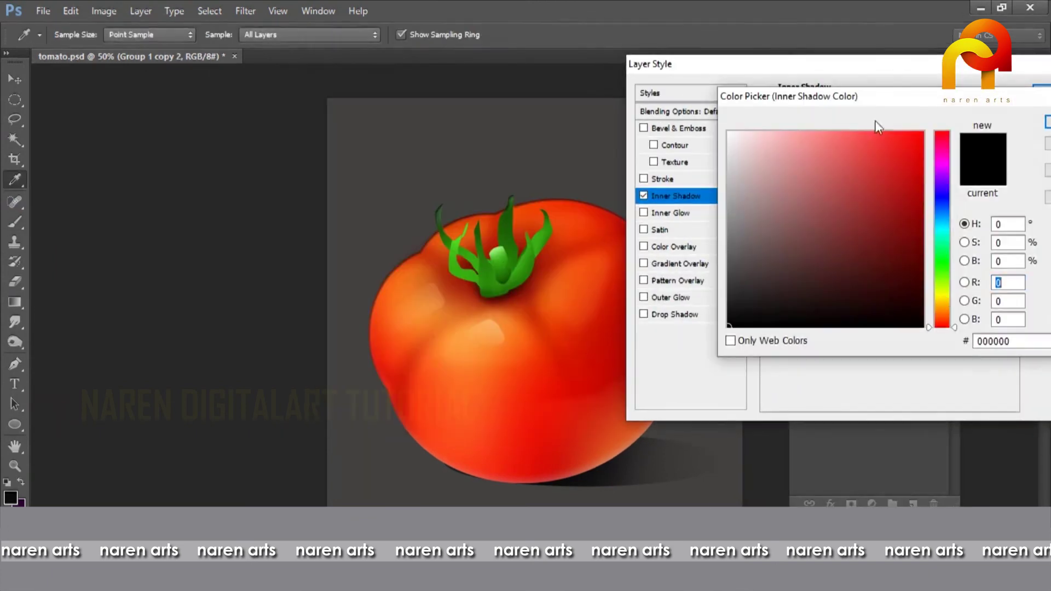
pyautogui.click(926, 130)
pyautogui.click(1026, 125)
# - Try different opacity, angle, distance and size settings for the duplicate tomato's red inner shadow
pyautogui.moveTo(747, 64); pyautogui.dragTo(826, 57)
pyautogui.click(912, 148)
pyautogui.moveTo(938, 127); pyautogui.dragTo(928, 127)
pyautogui.moveTo(915, 175); pyautogui.dragTo(922, 175)
pyautogui.click(919, 140)
pyautogui.click(918, 145)
pyautogui.click(923, 209)
pyautogui.click(936, 175)
pyautogui.click(933, 208)
# - Try another inner shadow colour, opacity and distance on the duplicate tomato, discarding the effect and deleting the duplicate
pyautogui.click(1007, 112)
pyautogui.click(856, 132)
pyautogui.click(835, 133)
pyautogui.click(1046, 122)
pyautogui.moveTo(943, 128)
pyautogui.mouseDown()
pyautogui.moveTo(961, 128)
pyautogui.moveTo(951, 129)
pyautogui.mouseUp()
pyautogui.moveTo(944, 175); pyautogui.dragTo(915, 175)
pyautogui.click(963, 129)
pyautogui.moveTo(1010, 65); pyautogui.dragTo(788, 60)
pyautogui.click(897, 99)
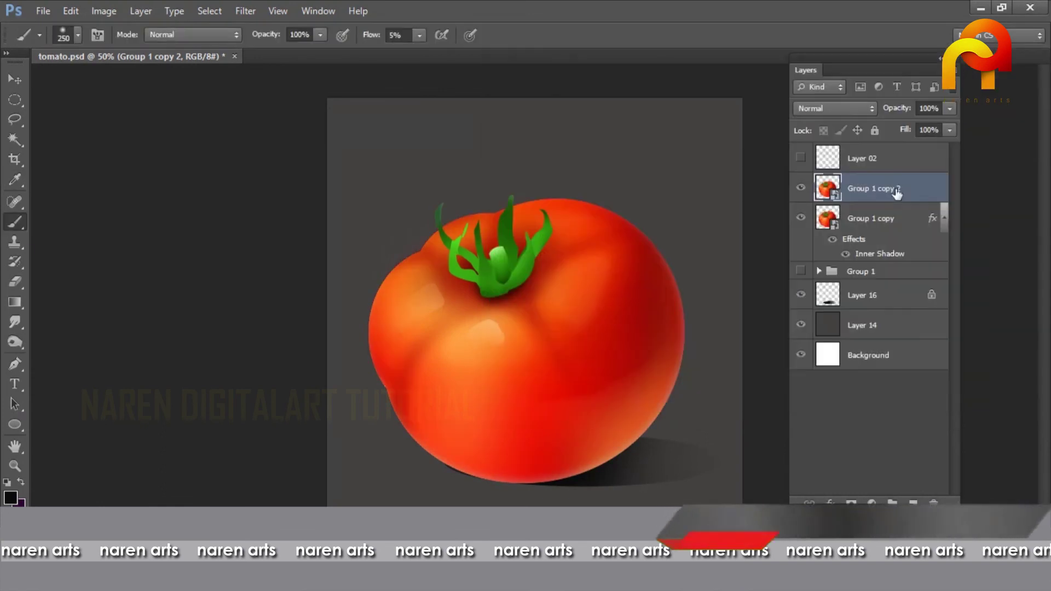
pyautogui.press('Delete')
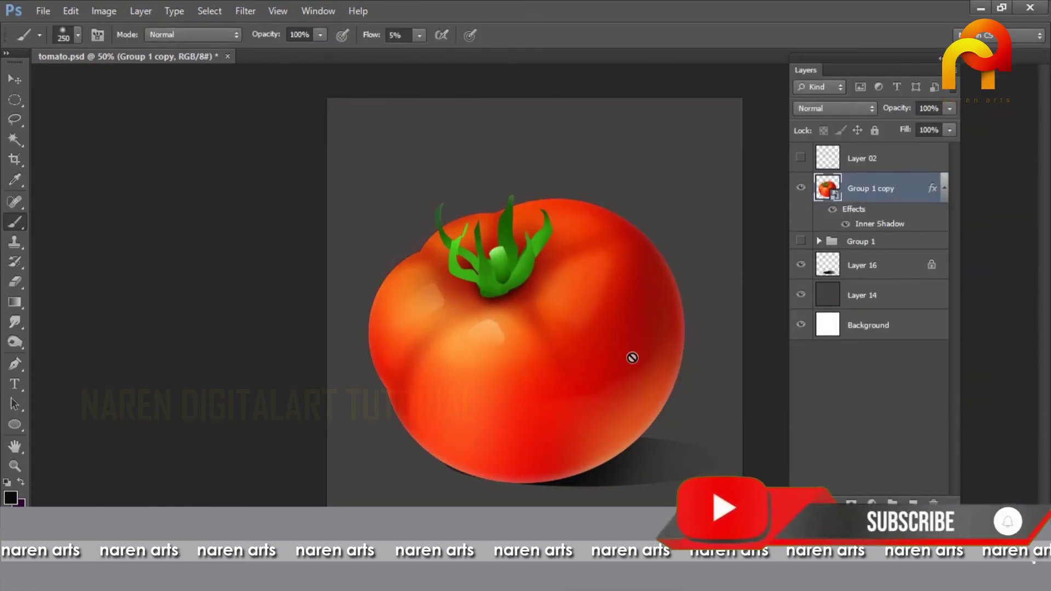
# - Add a new empty layer directly above the dark grey Layer 14
pyautogui.click(881, 294)
pyautogui.click(912, 502)
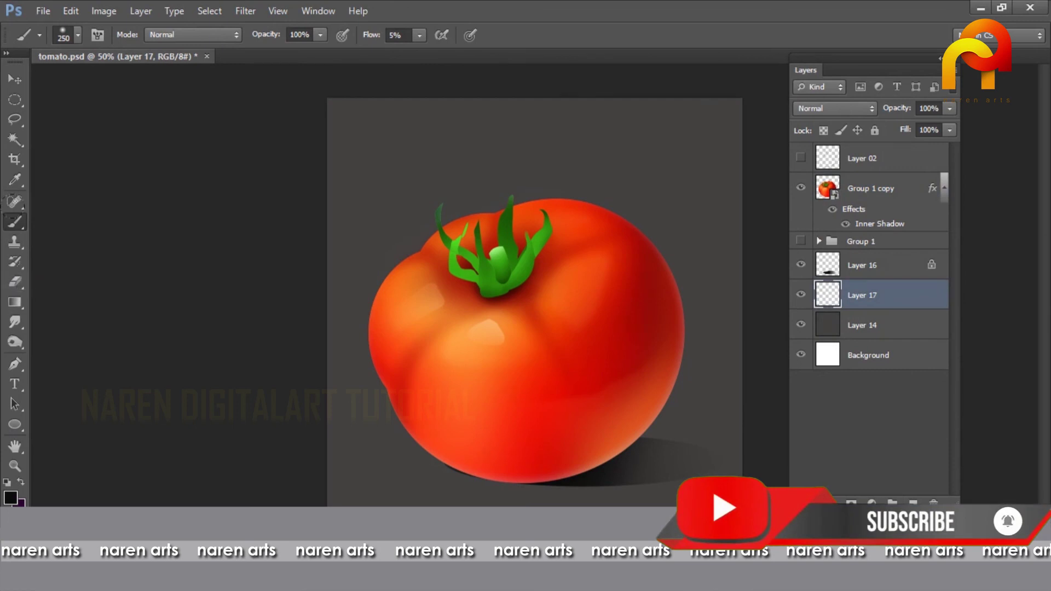